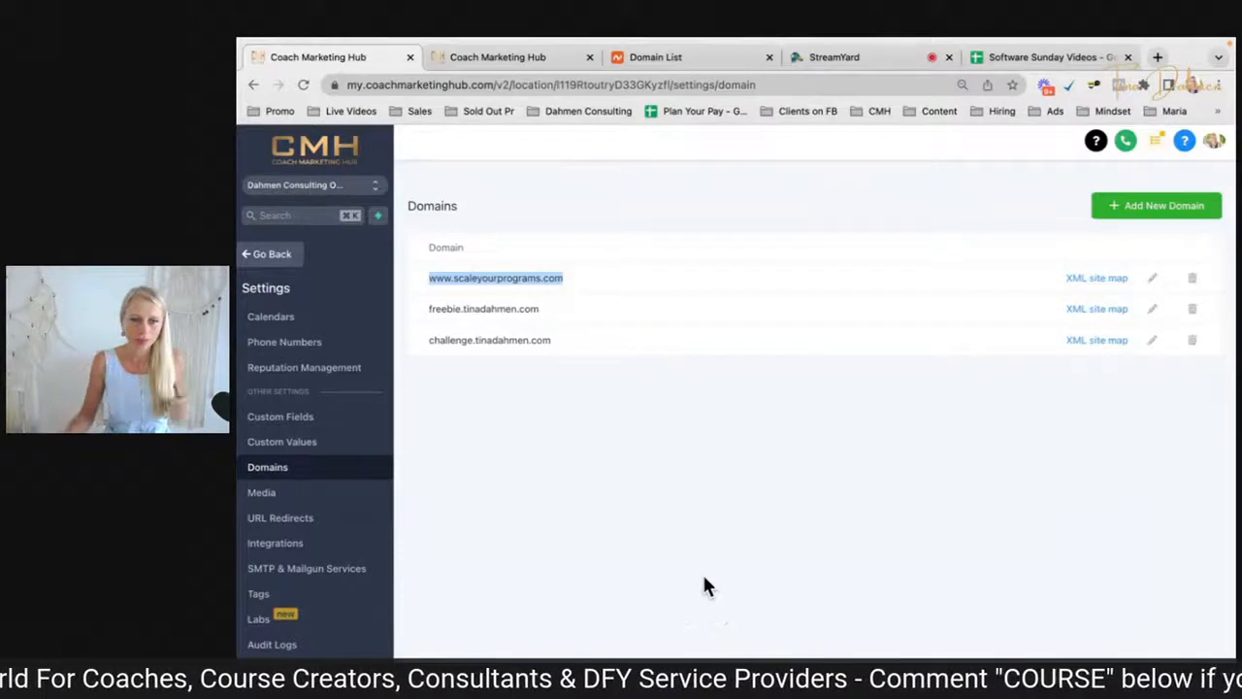
Leave the current settings page and reopen the account's domain settings.
click(278, 256)
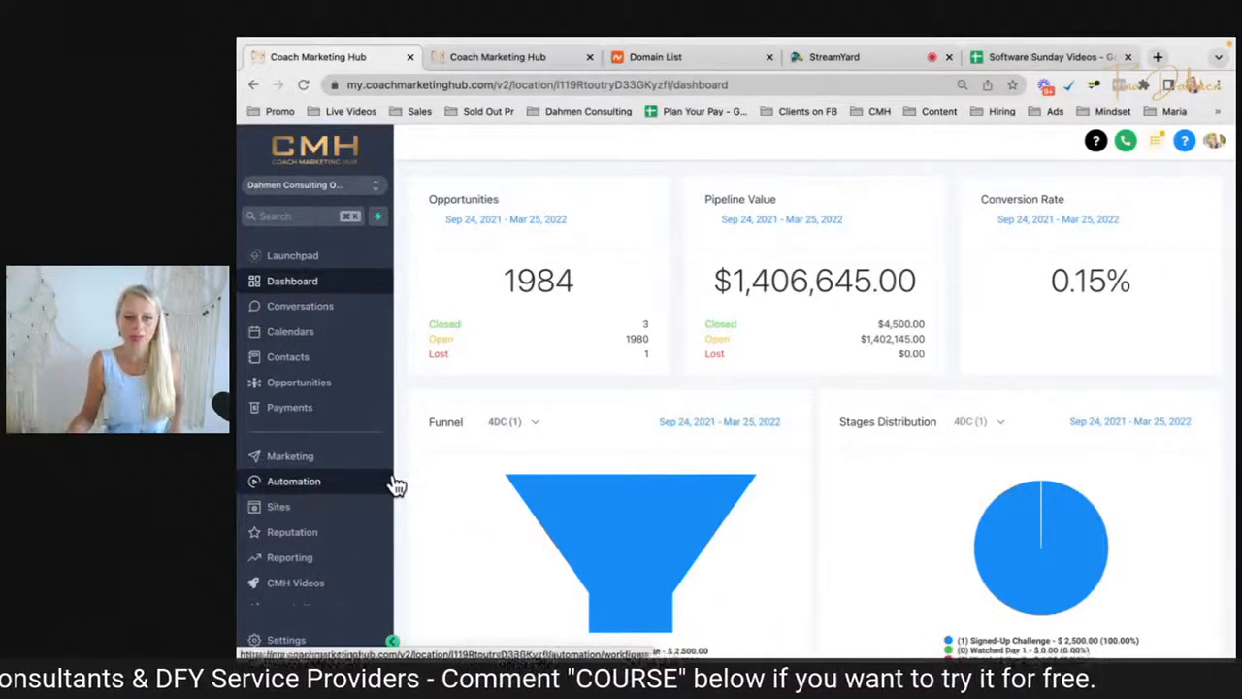
click(298, 648)
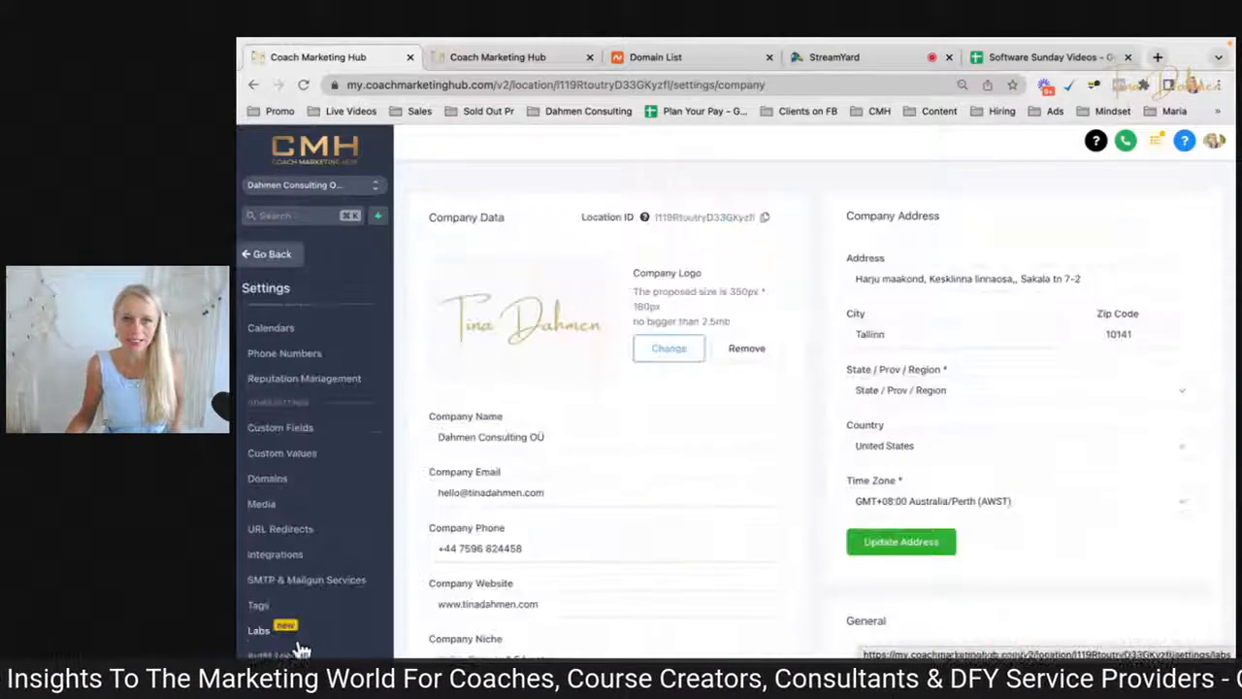
click(268, 472)
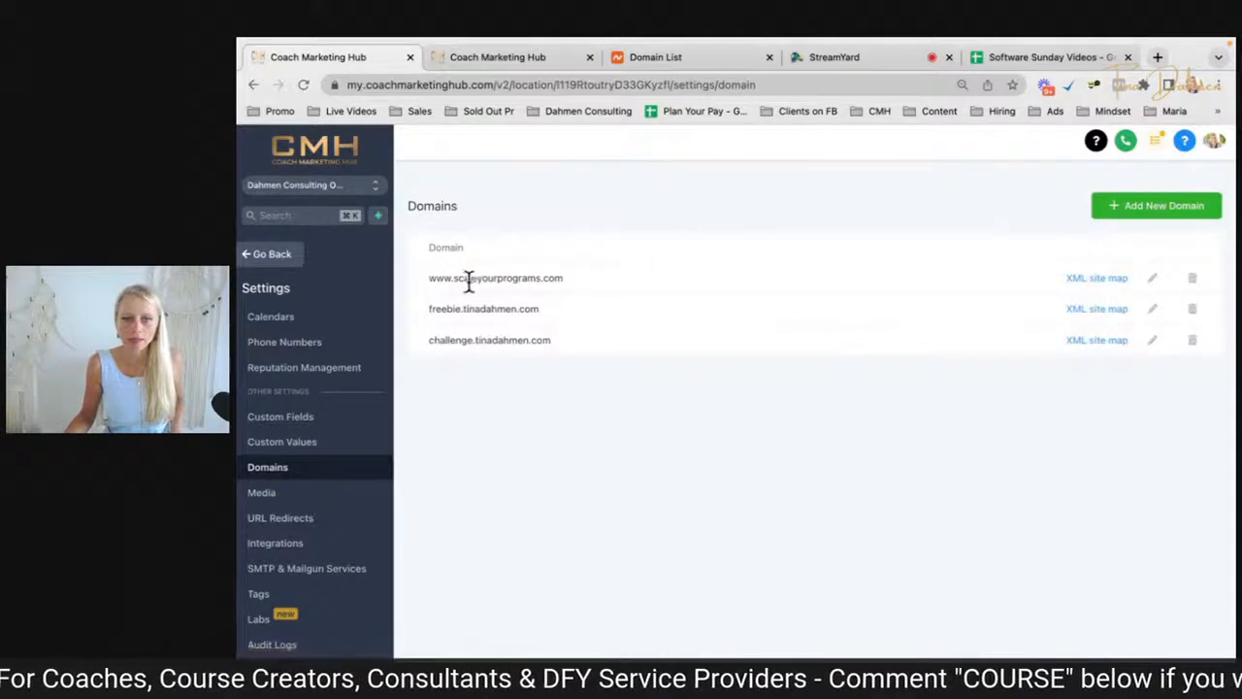
drag(430, 281, 481, 280)
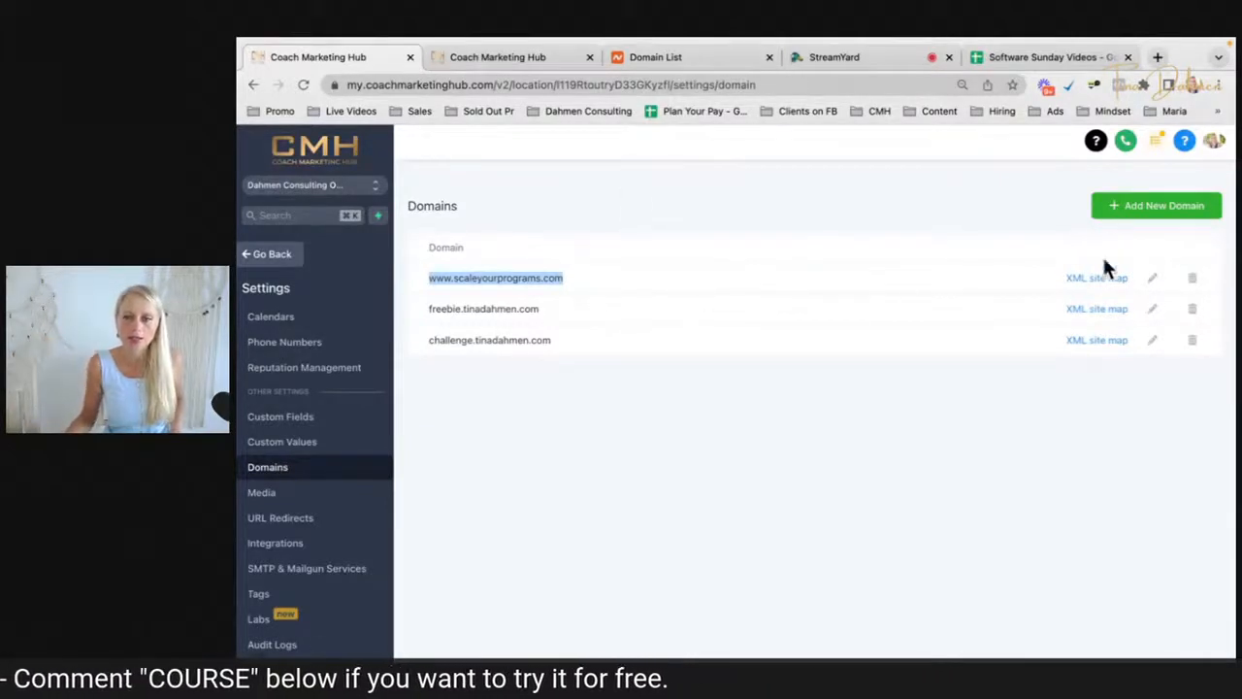
click(1136, 215)
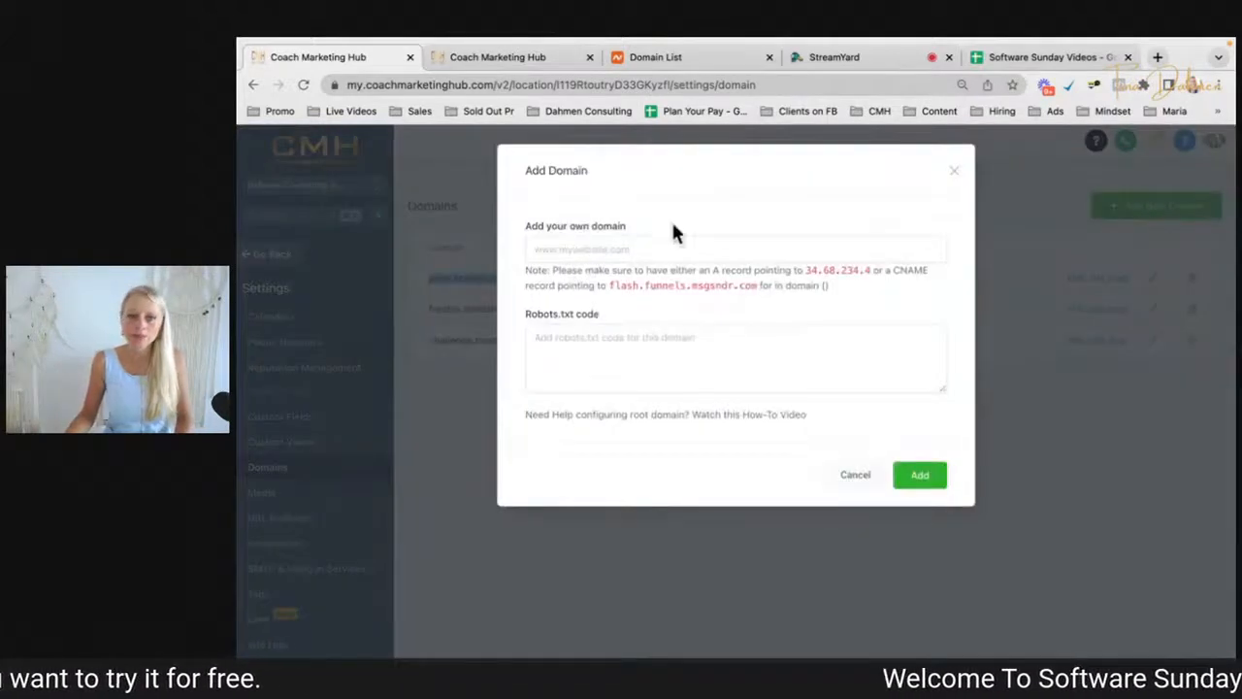
click(673, 249)
click(954, 171)
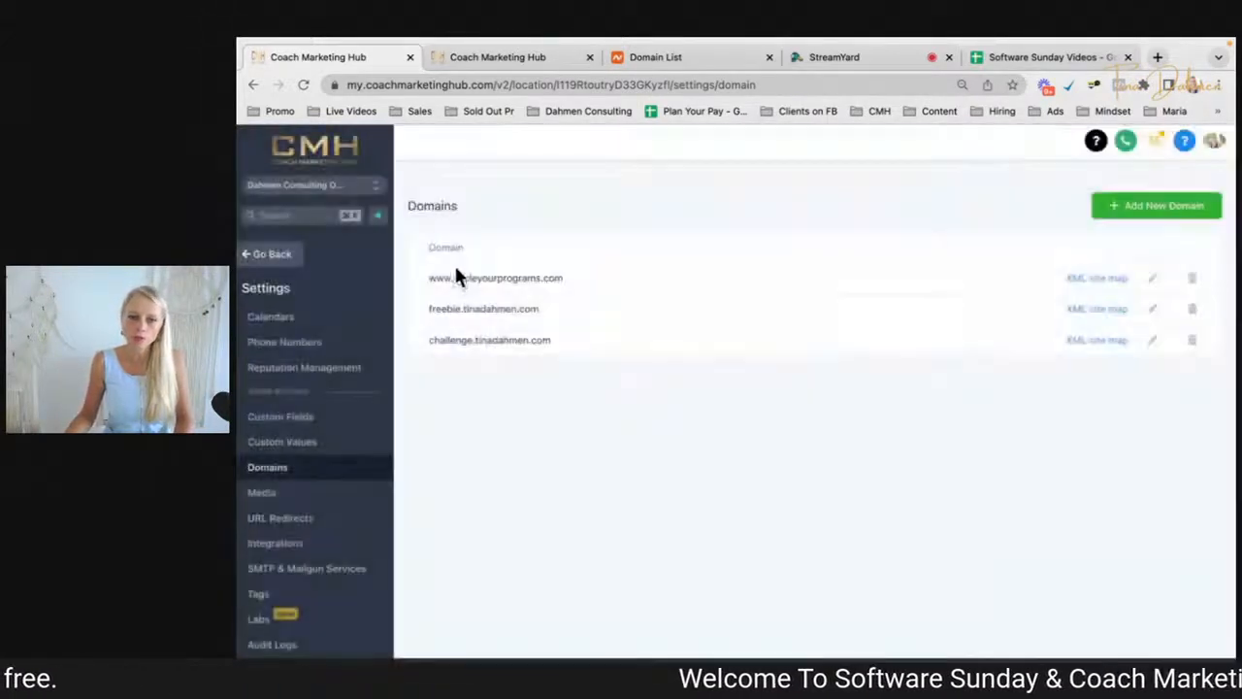
Start adding a new domain and enter courses.scaleyourprograms.com, reusing the root domain copied from the existing domain list.
drag(453, 278, 577, 278)
key(super+c)
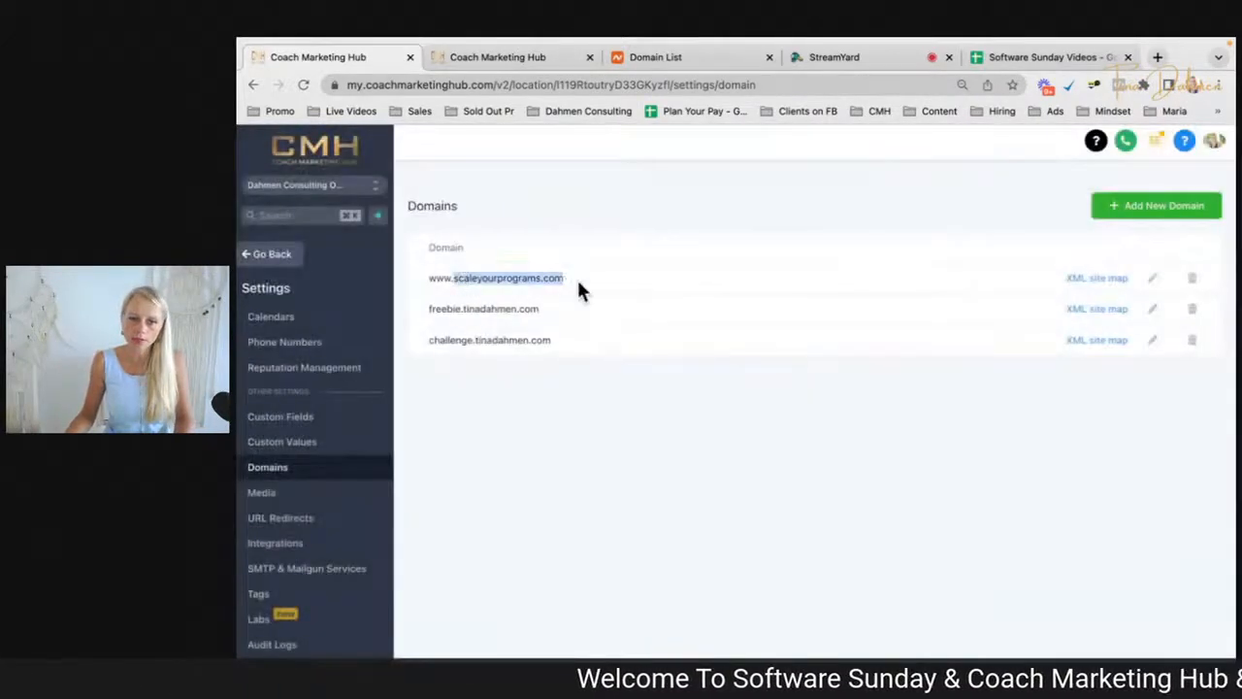
click(1179, 217)
click(623, 249)
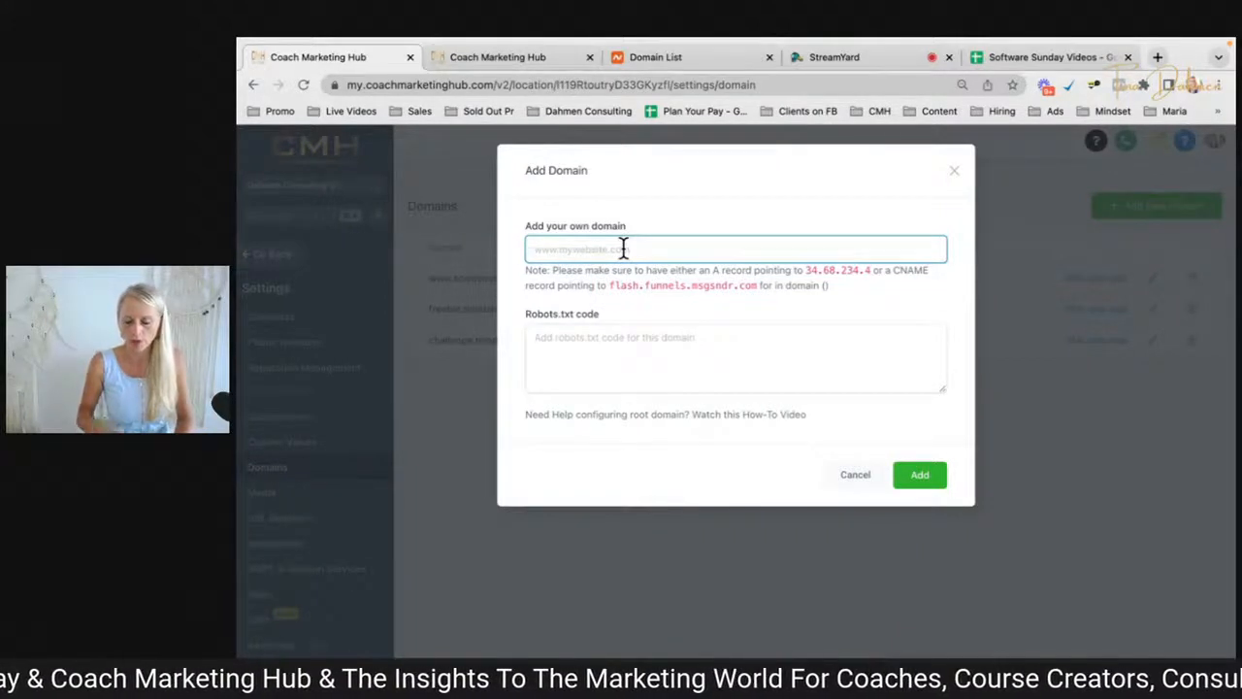
text(courses.)
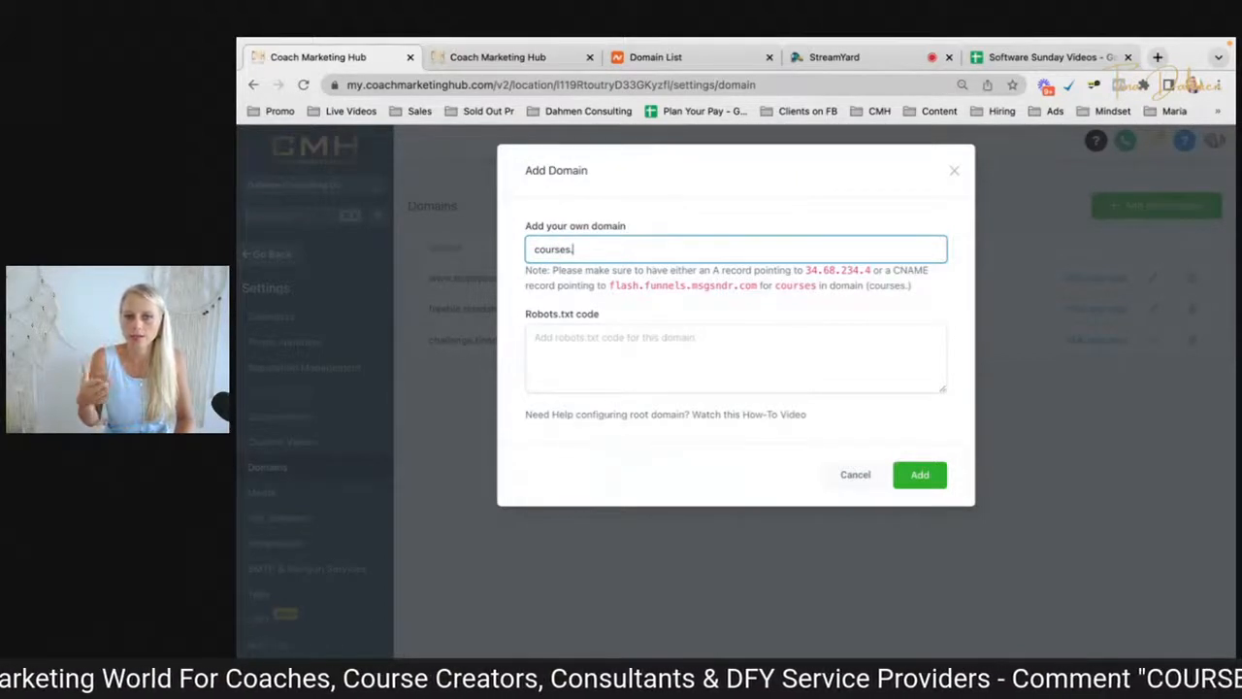
key(super+v)
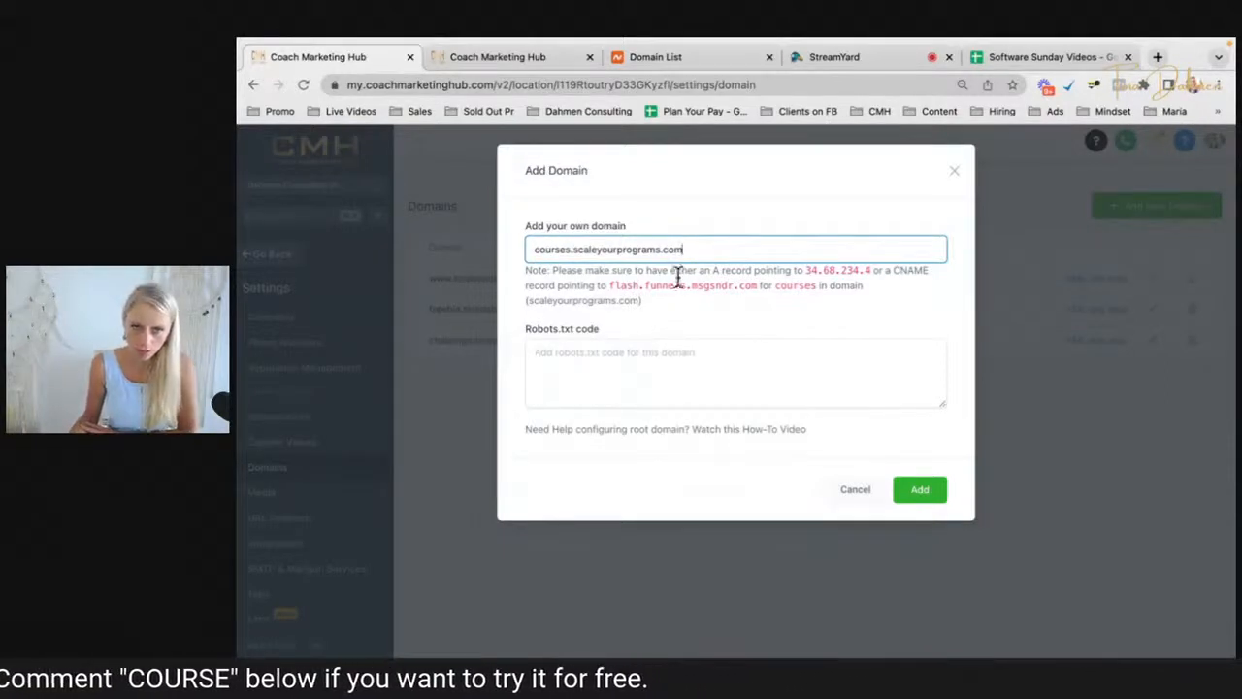
Review the A and CNAME record requirements for the new domain and copy the CNAME target flash.funnels.msgsndr.com.
drag(714, 269, 871, 272)
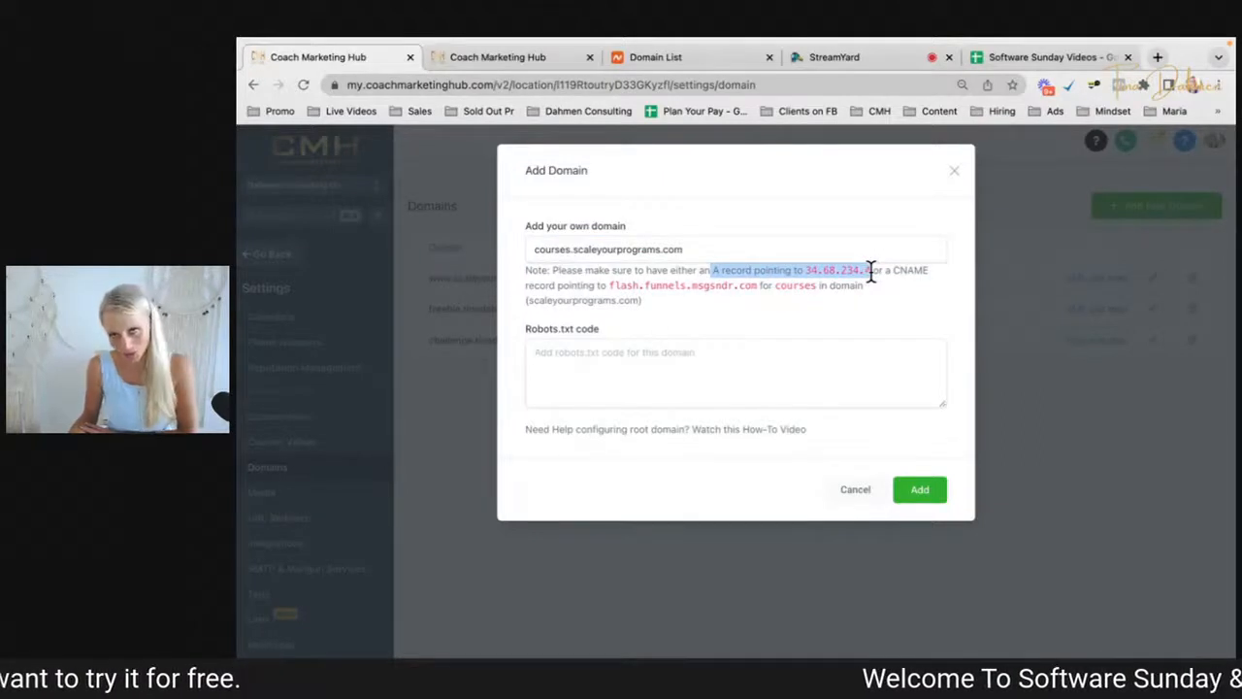
drag(895, 270, 925, 278)
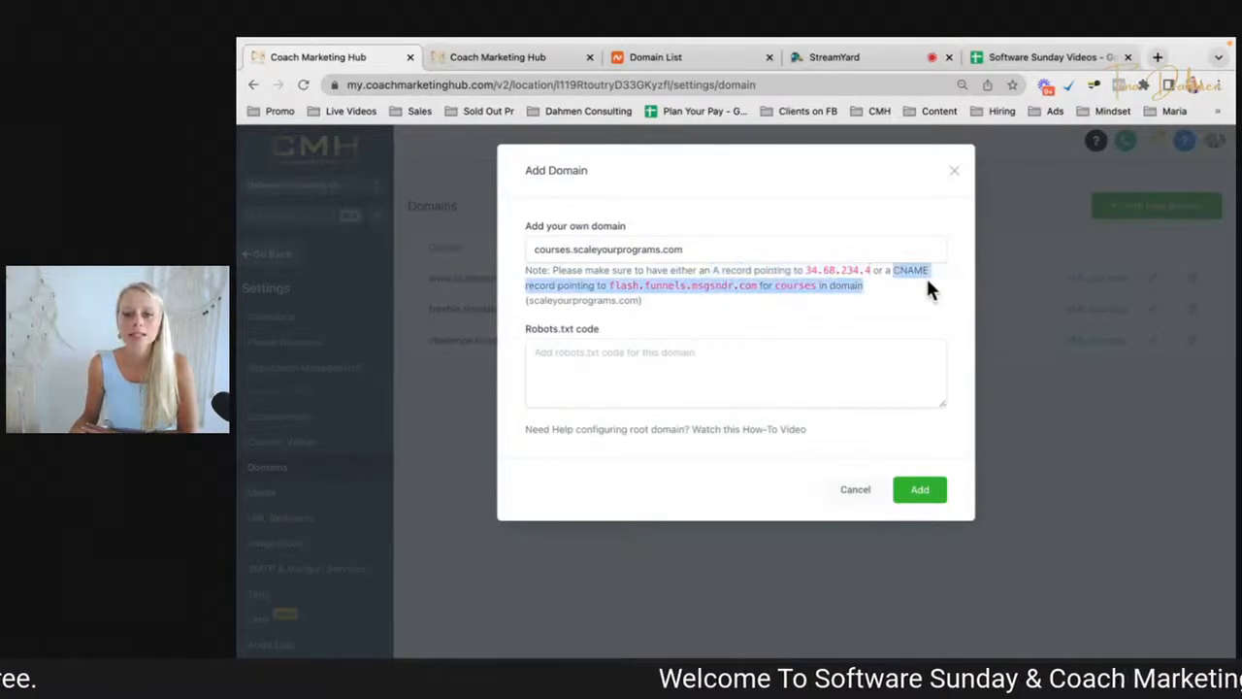
drag(581, 297, 755, 286)
right_click(696, 285)
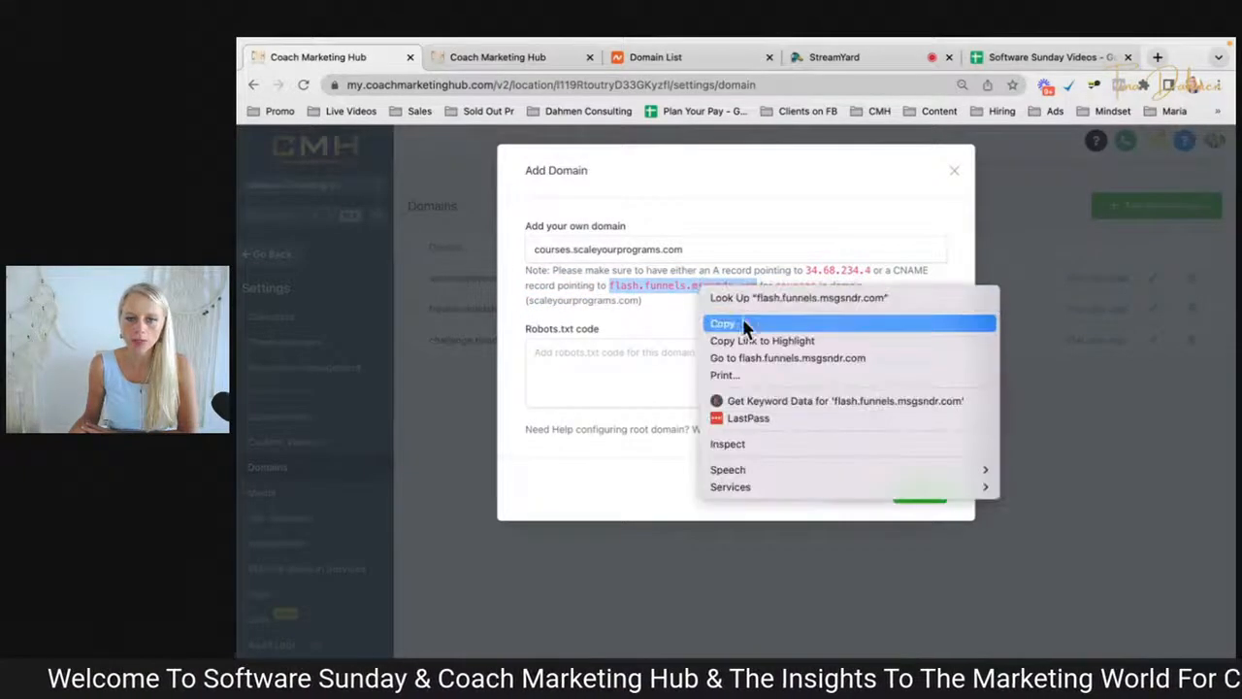
click(764, 322)
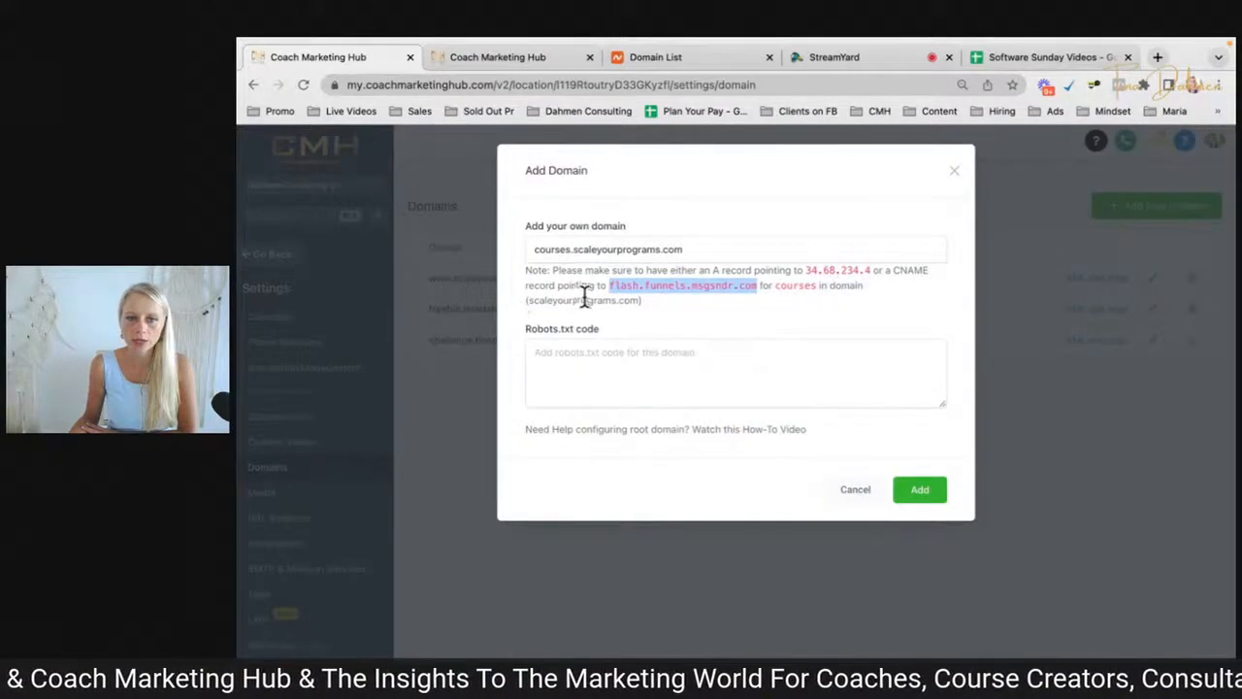
Switch to Namecheap and open the Advanced DNS settings of scaleyourprograms.com from the domain list.
drag(698, 56, 524, 58)
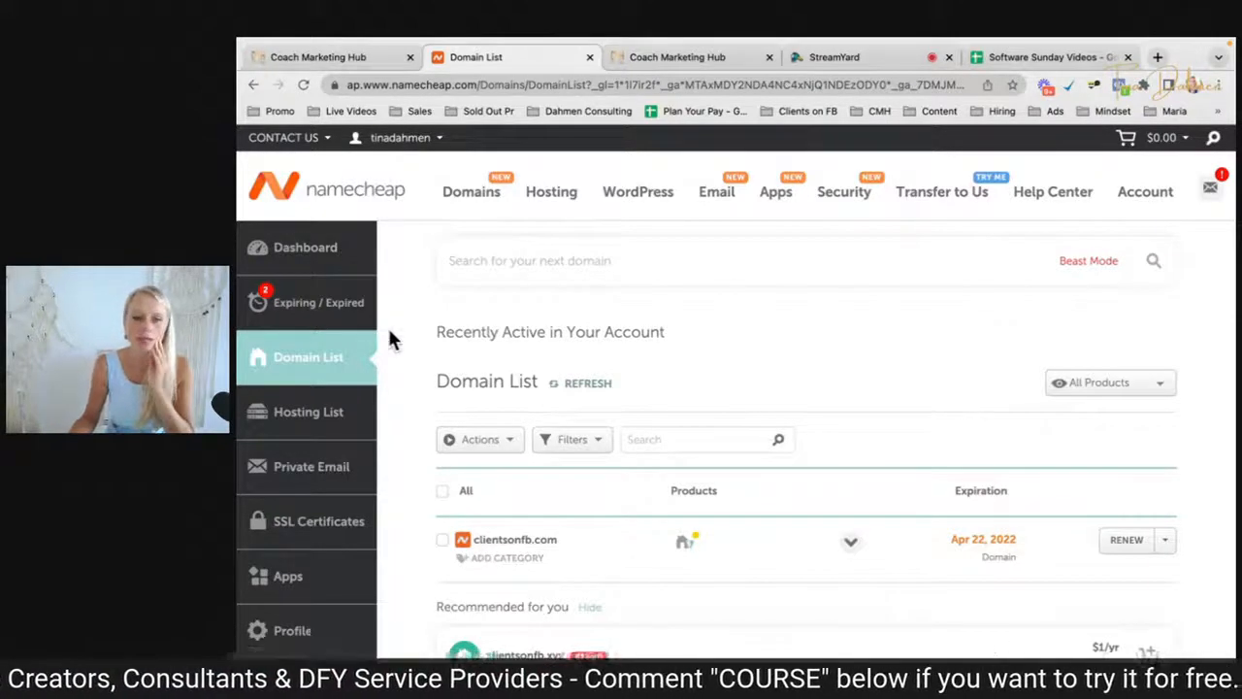
scroll(497, 363, down, 3)
scroll(494, 353, down, 1)
scroll(443, 411, up, 5)
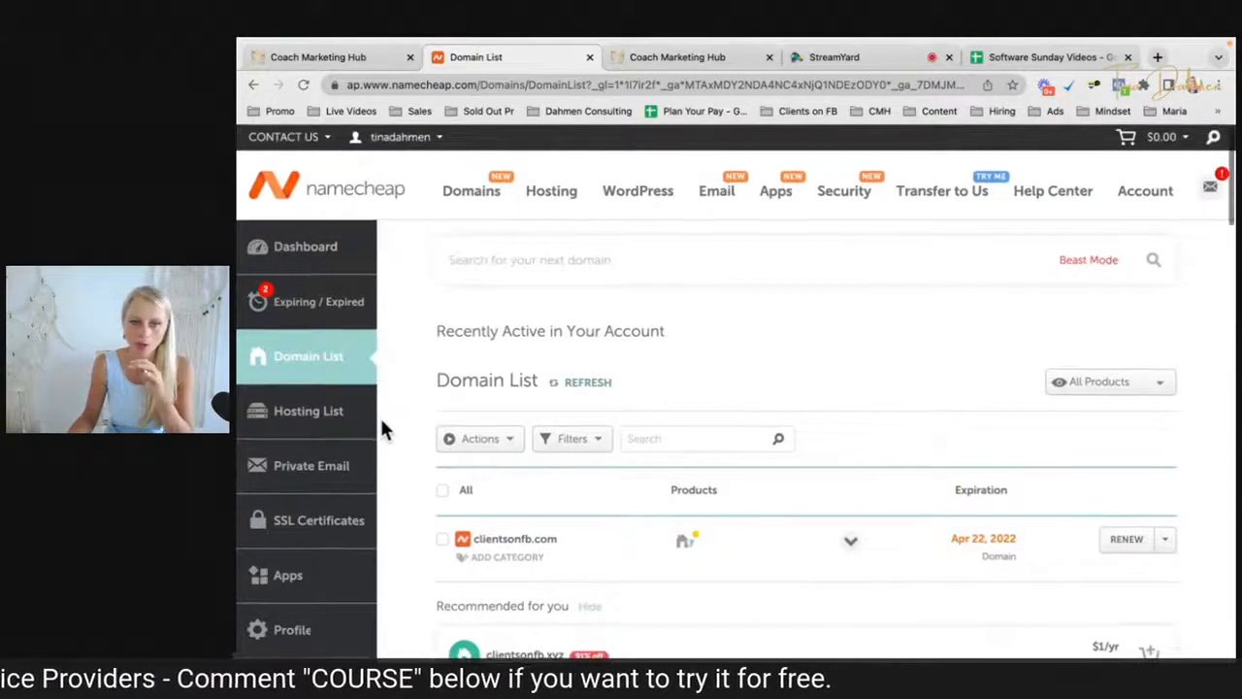
scroll(382, 424, down, 10)
scroll(396, 466, down, 5)
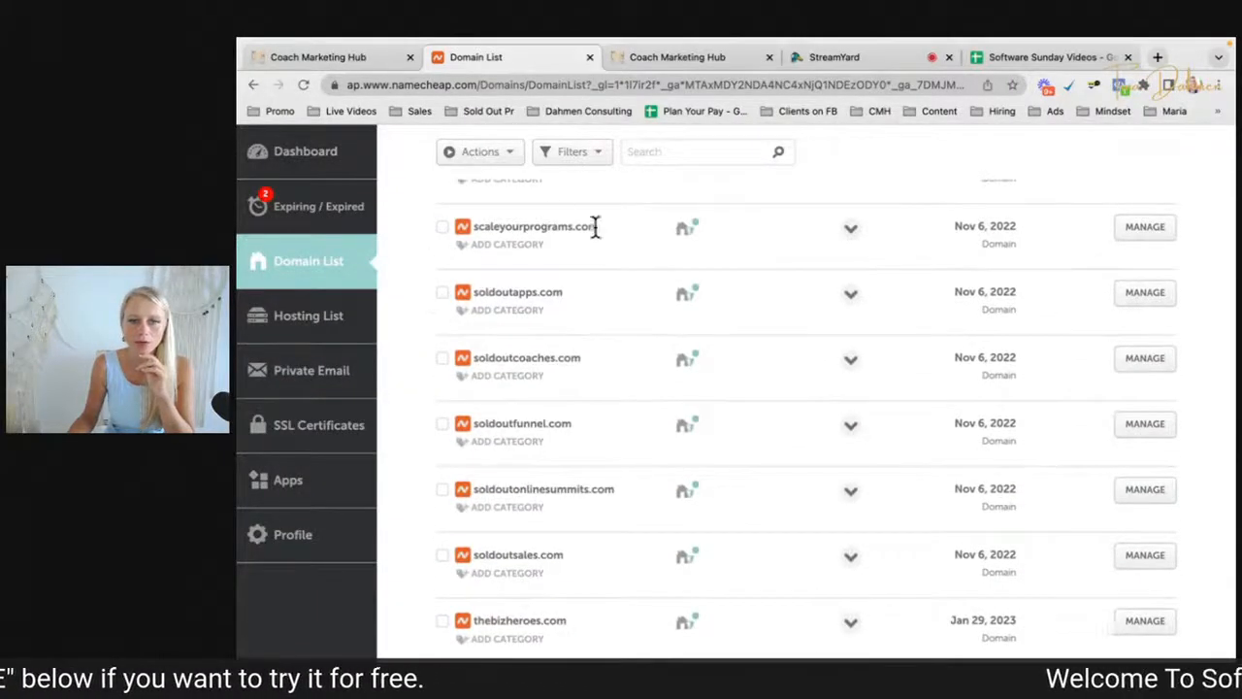
click(1148, 233)
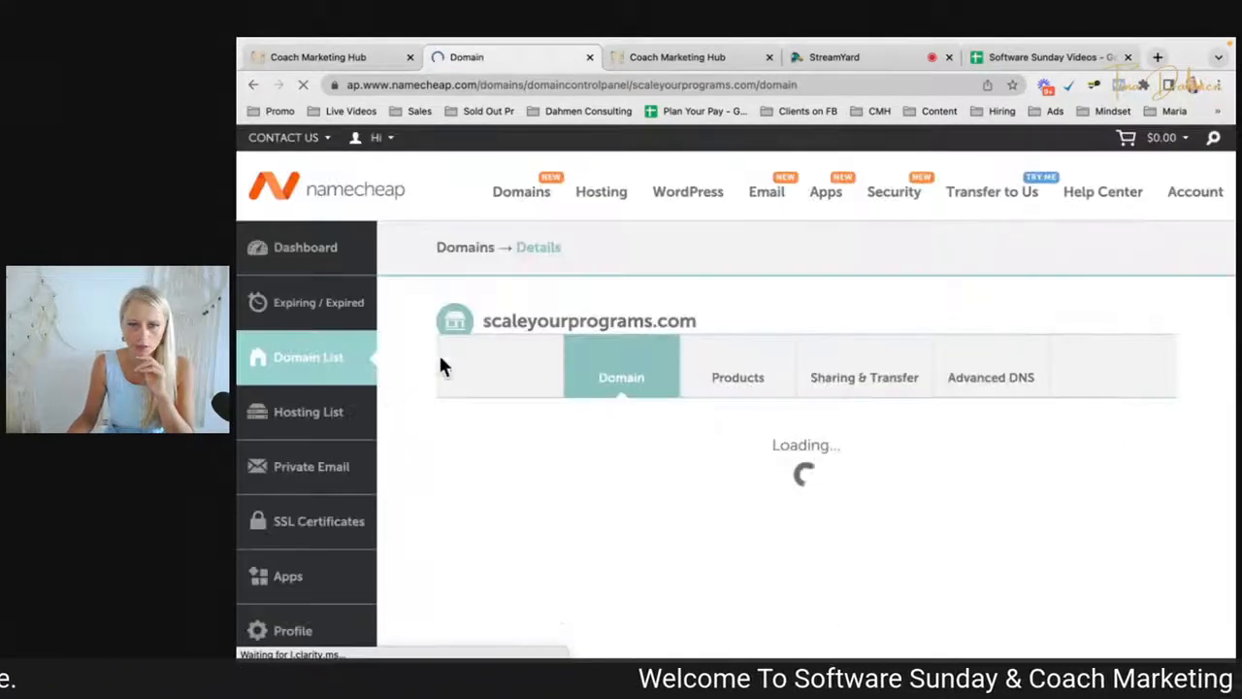
click(1019, 402)
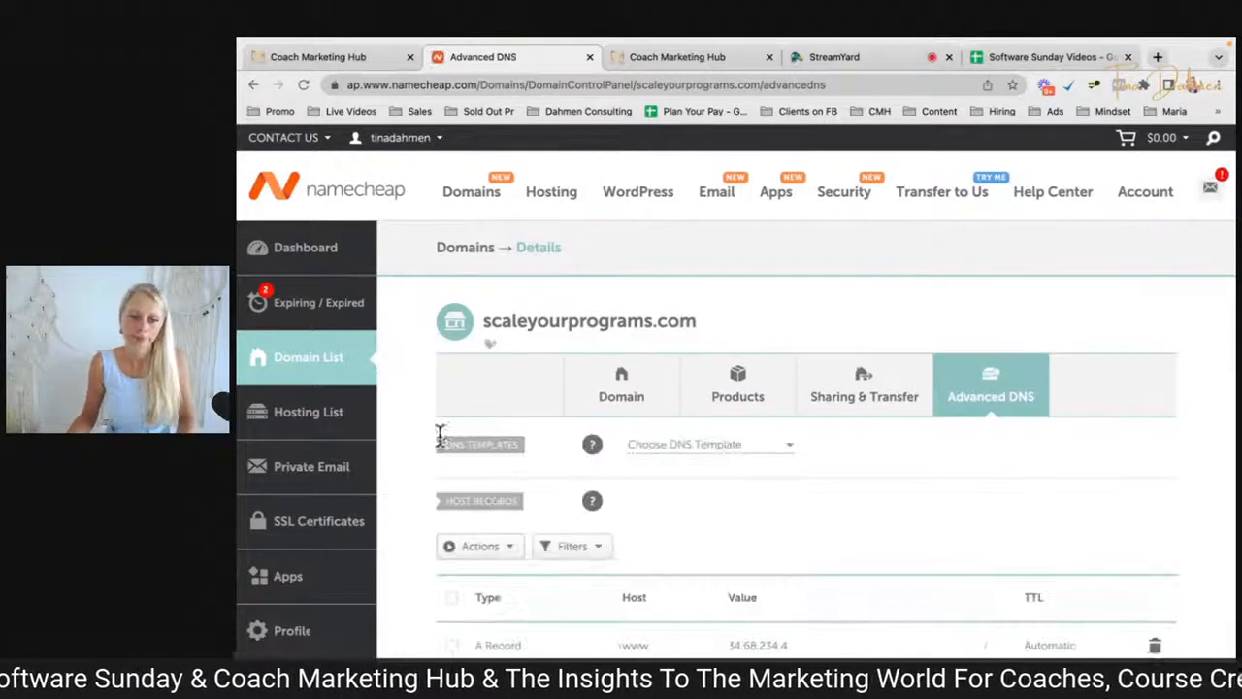
Add a new host record for scaleyourprograms.com and set its type to CNAME Record.
scroll(436, 456, down, 2)
scroll(433, 456, down, 2)
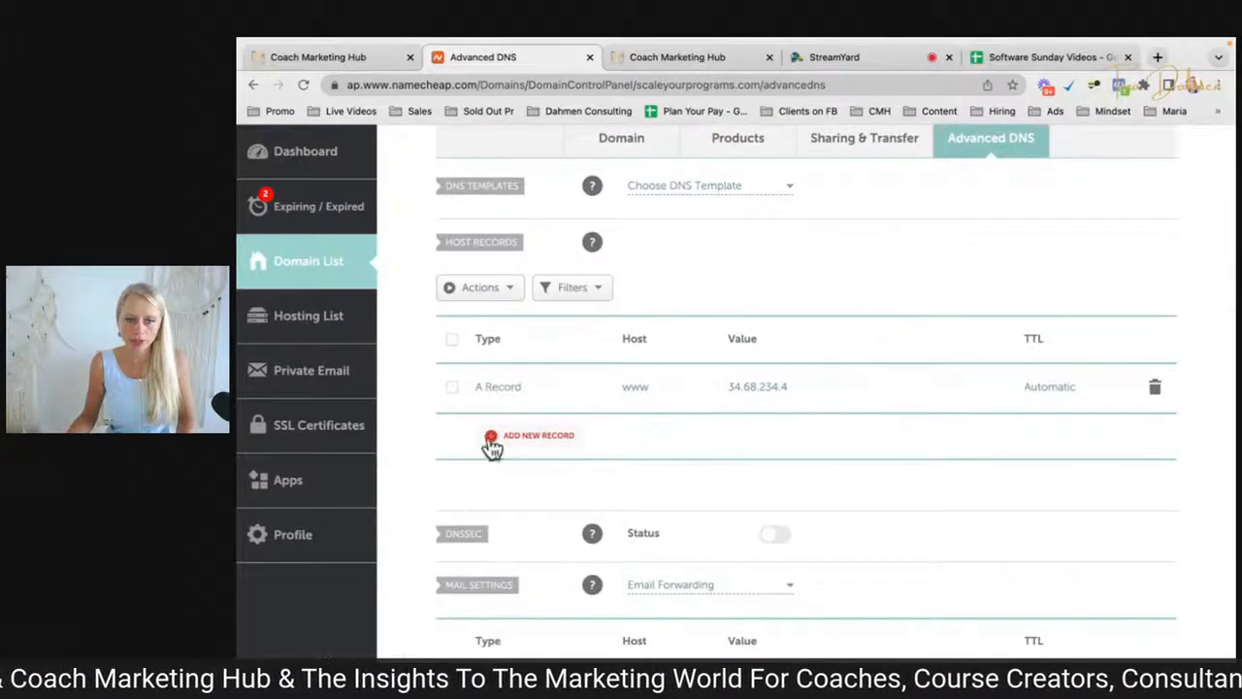
click(514, 442)
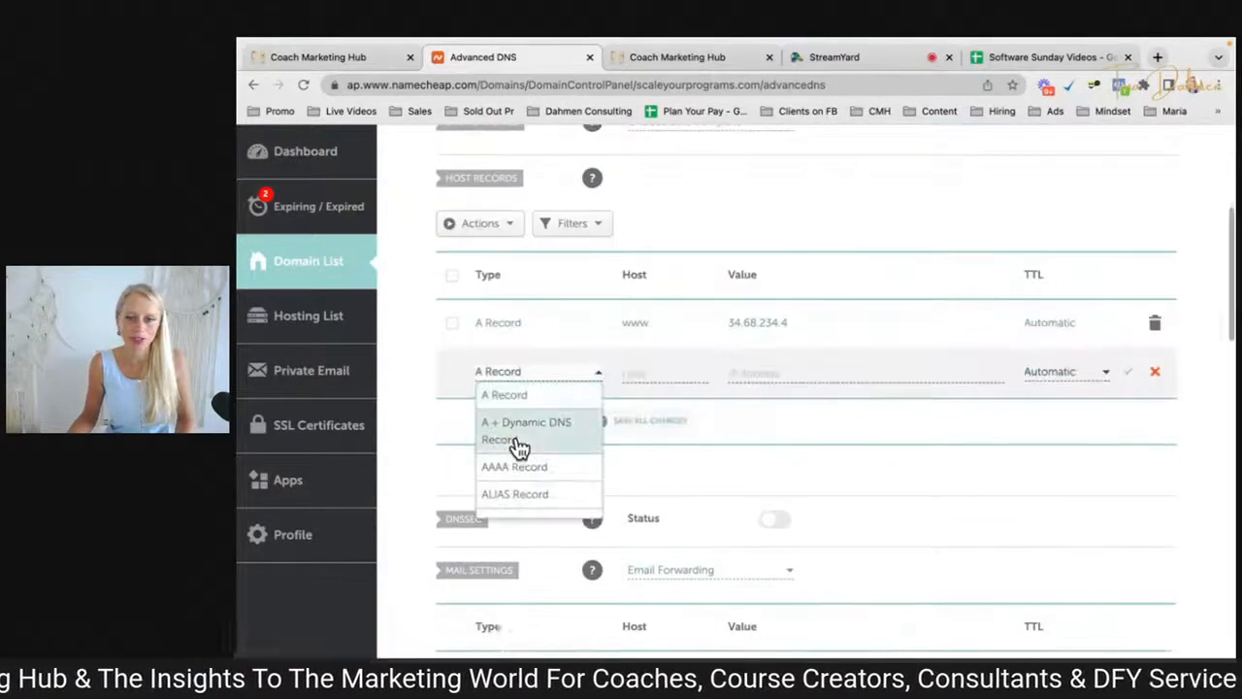
scroll(567, 457, down, 3)
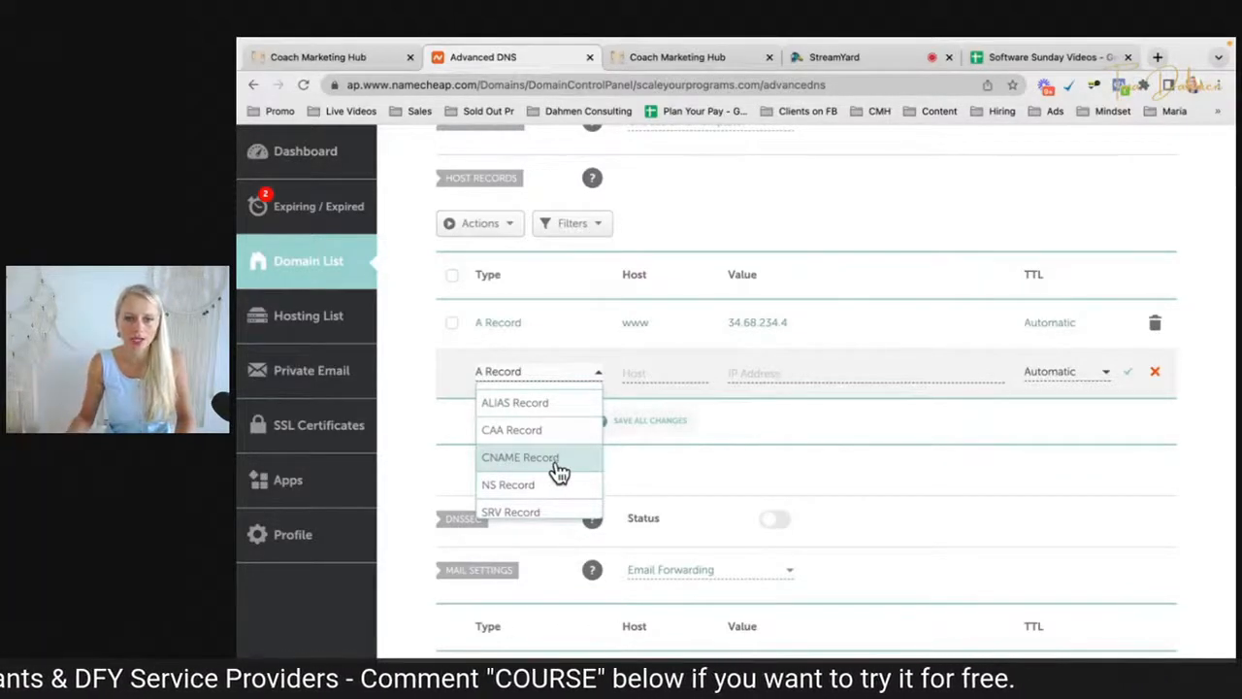
click(558, 470)
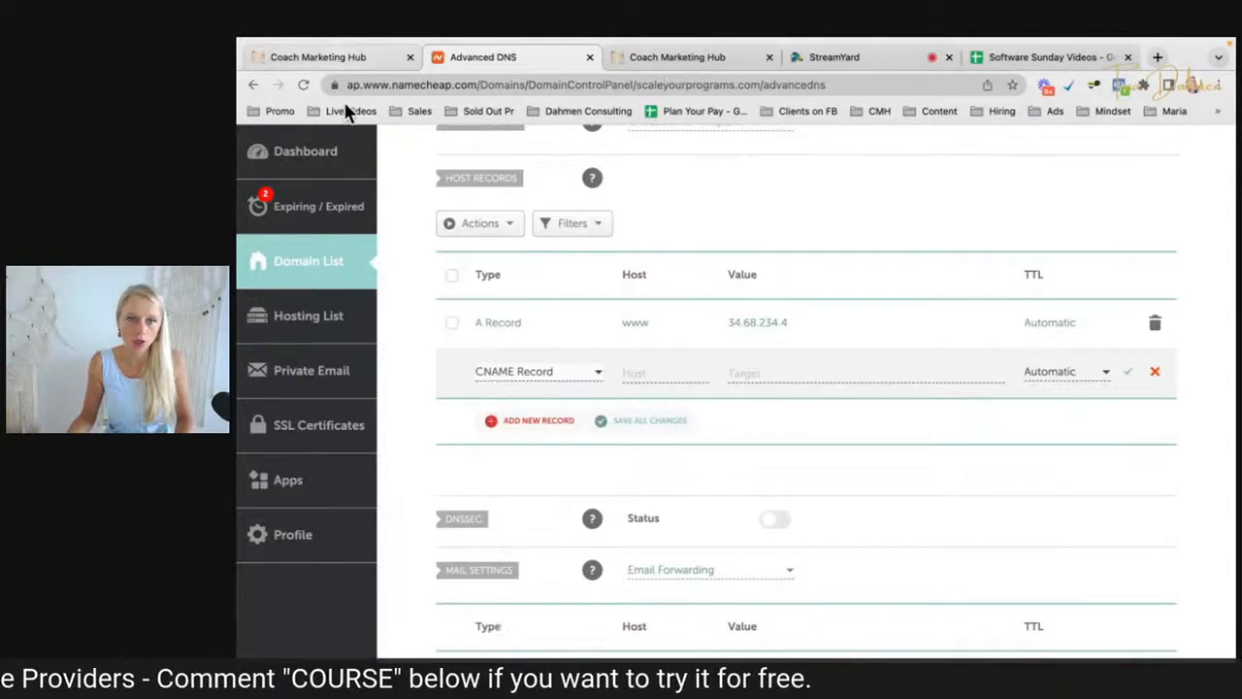
Check the required record type in Coach Marketing Hub and set the Namecheap CNAME record's target to flash.funnels.msgsndr.com.
key(ctrl+shift+Tab)
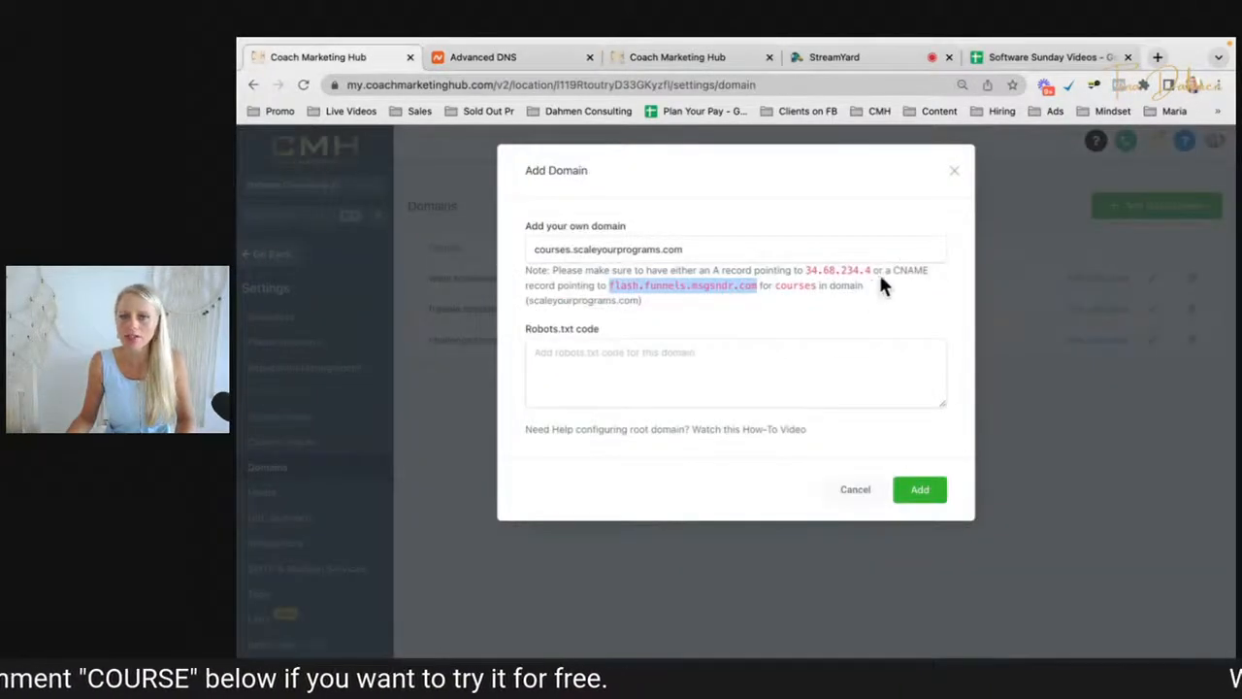
drag(891, 271, 930, 269)
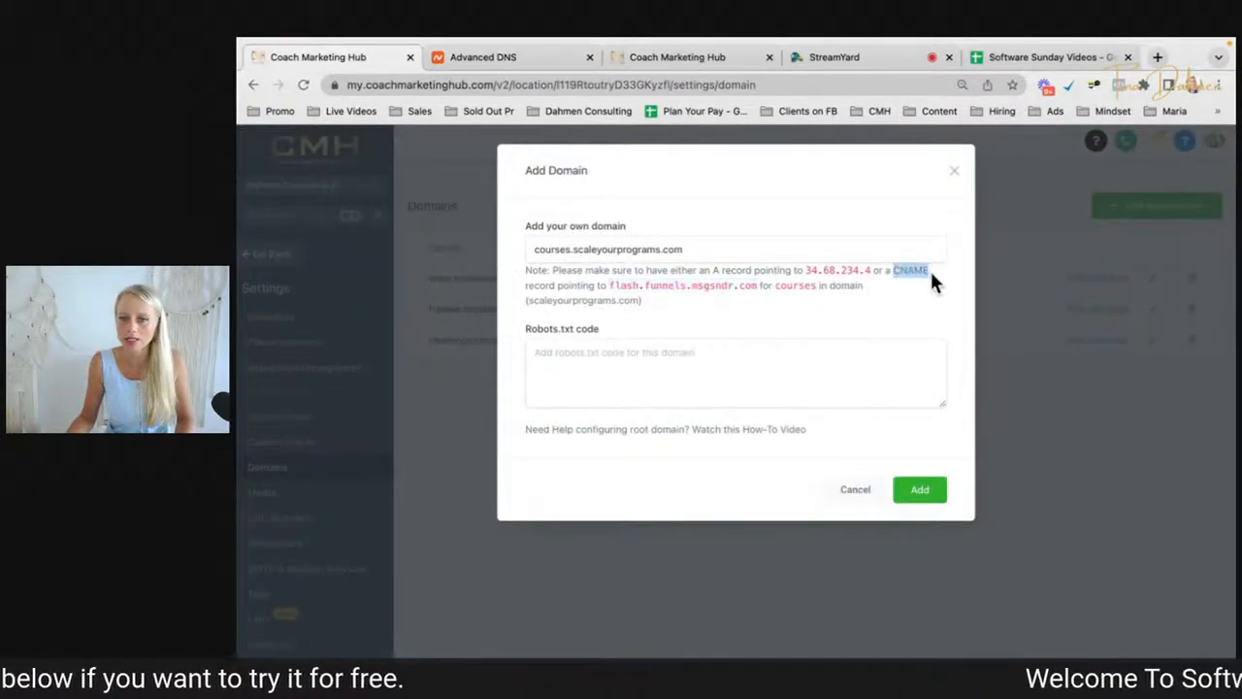
click(461, 60)
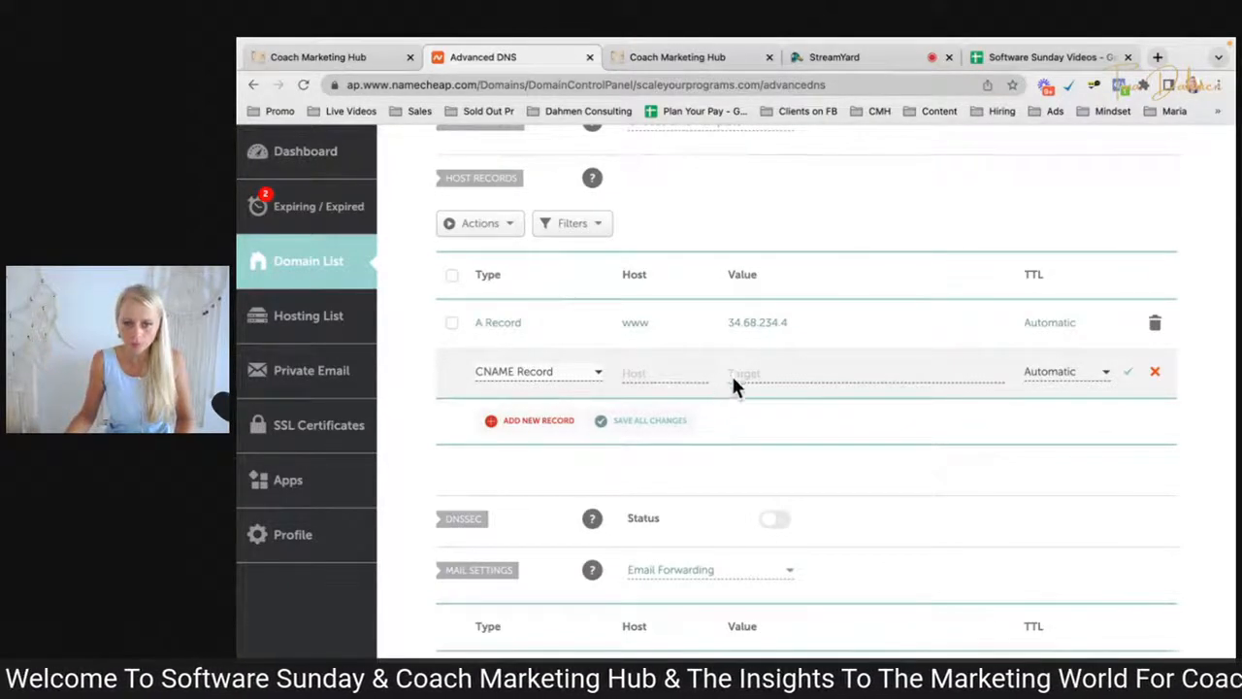
click(762, 372)
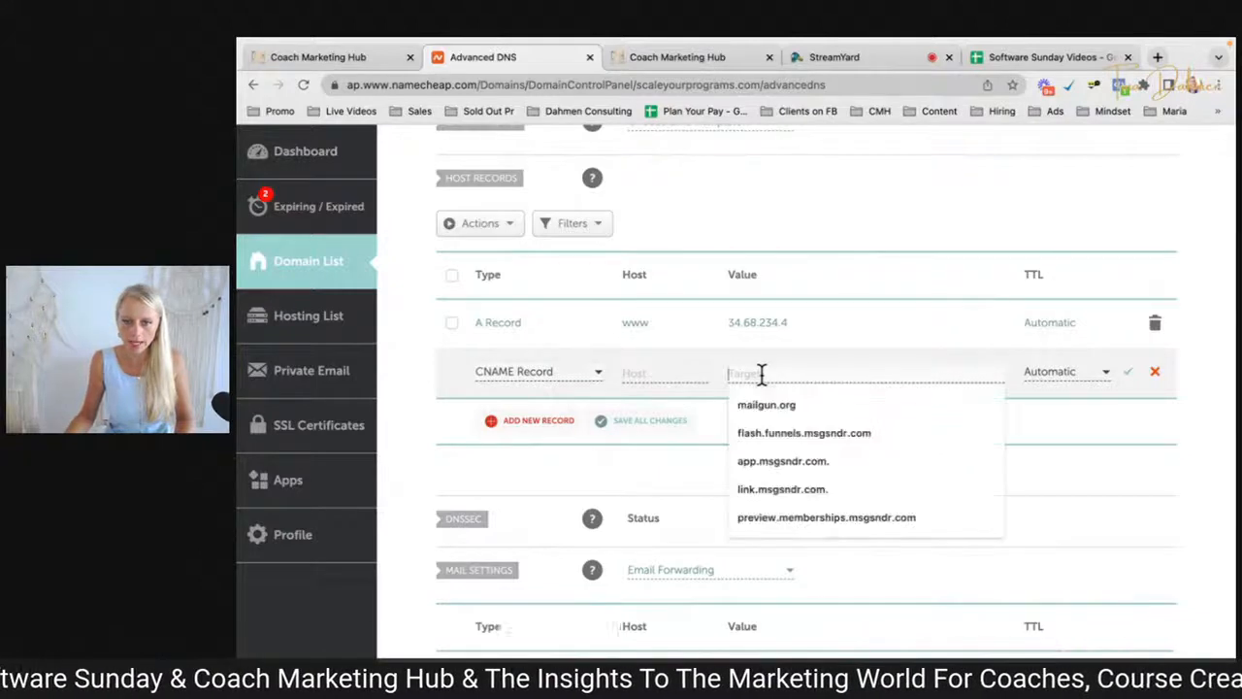
click(813, 433)
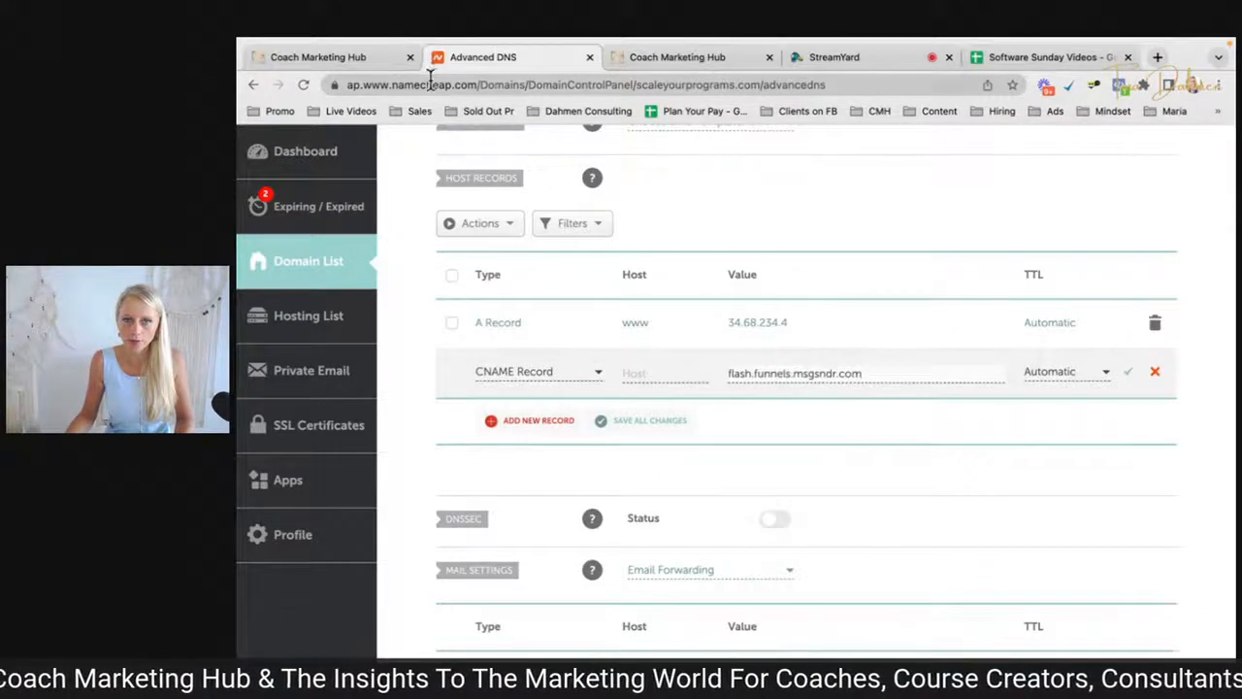
Recheck the target in Coach Marketing Hub, set the Namecheap CNAME record's host to courses and save the record.
click(345, 59)
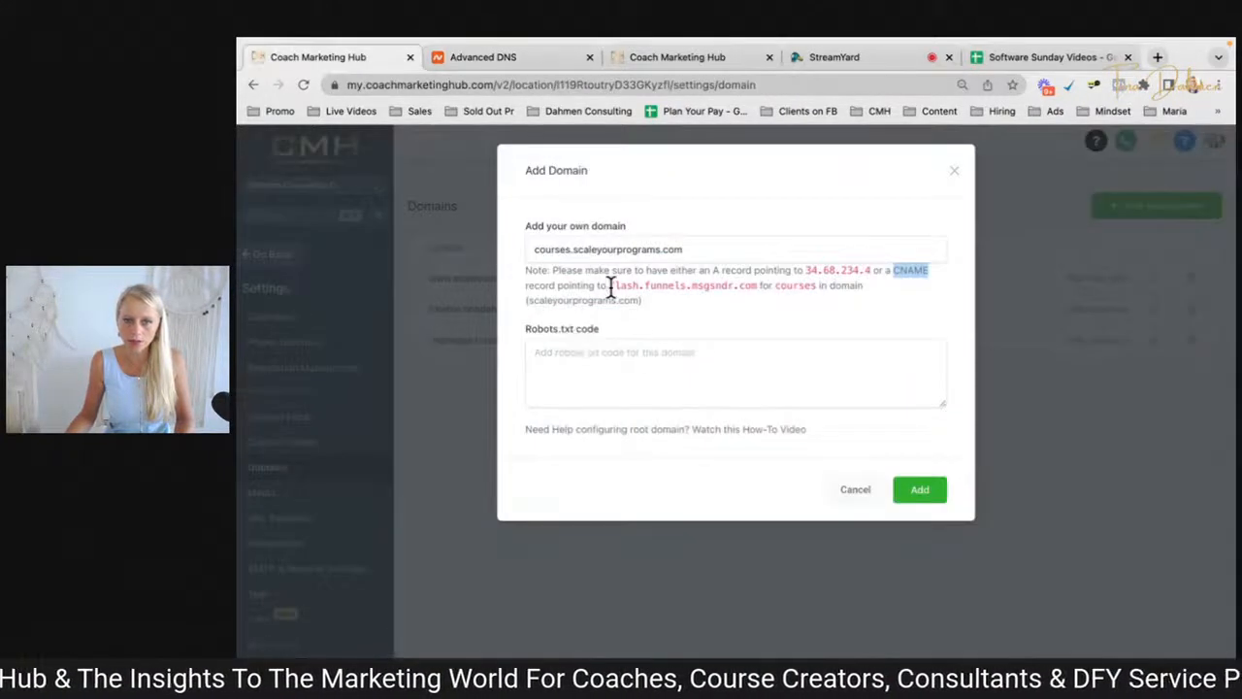
drag(609, 285, 757, 285)
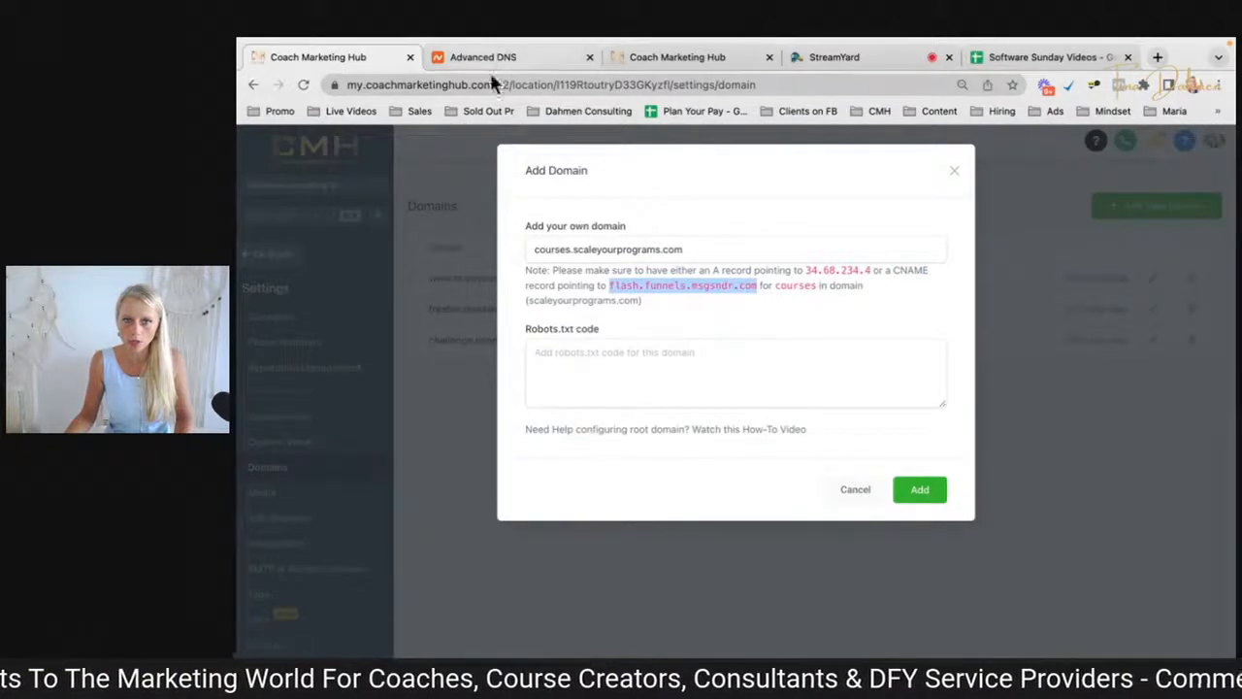
click(486, 58)
click(667, 372)
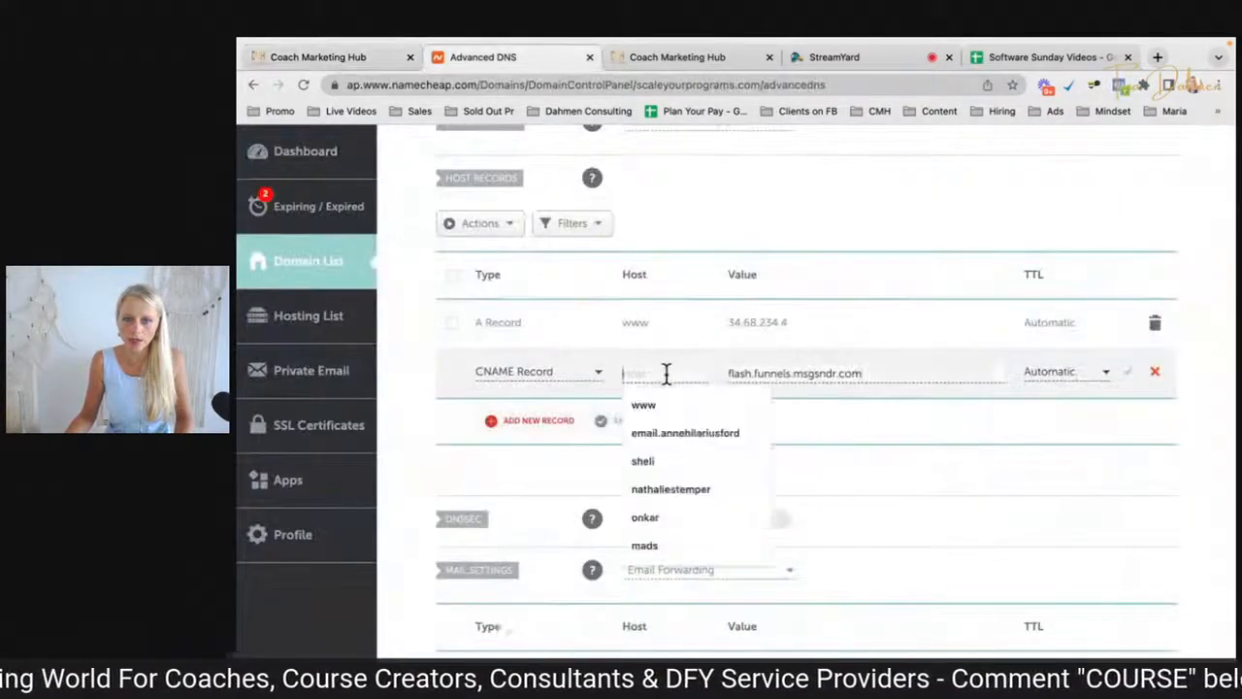
text(courses)
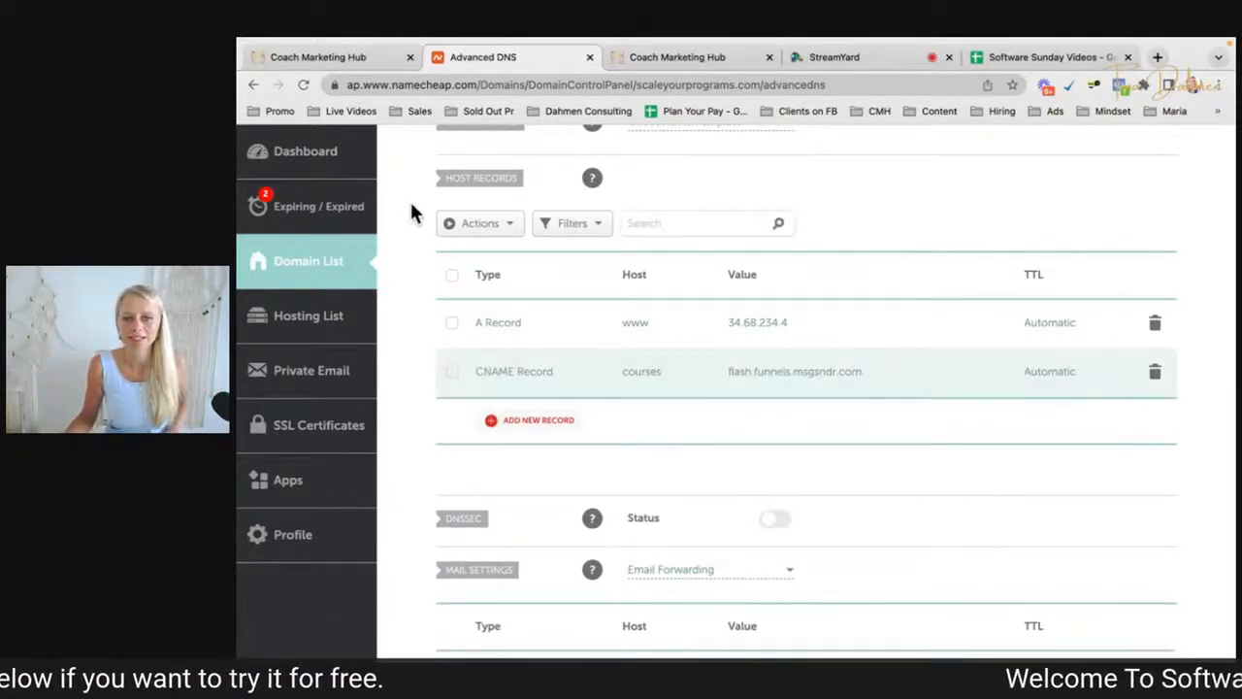
Switch to Coach Marketing Hub and try to add courses.scaleyourprograms.com as a domain.
click(334, 55)
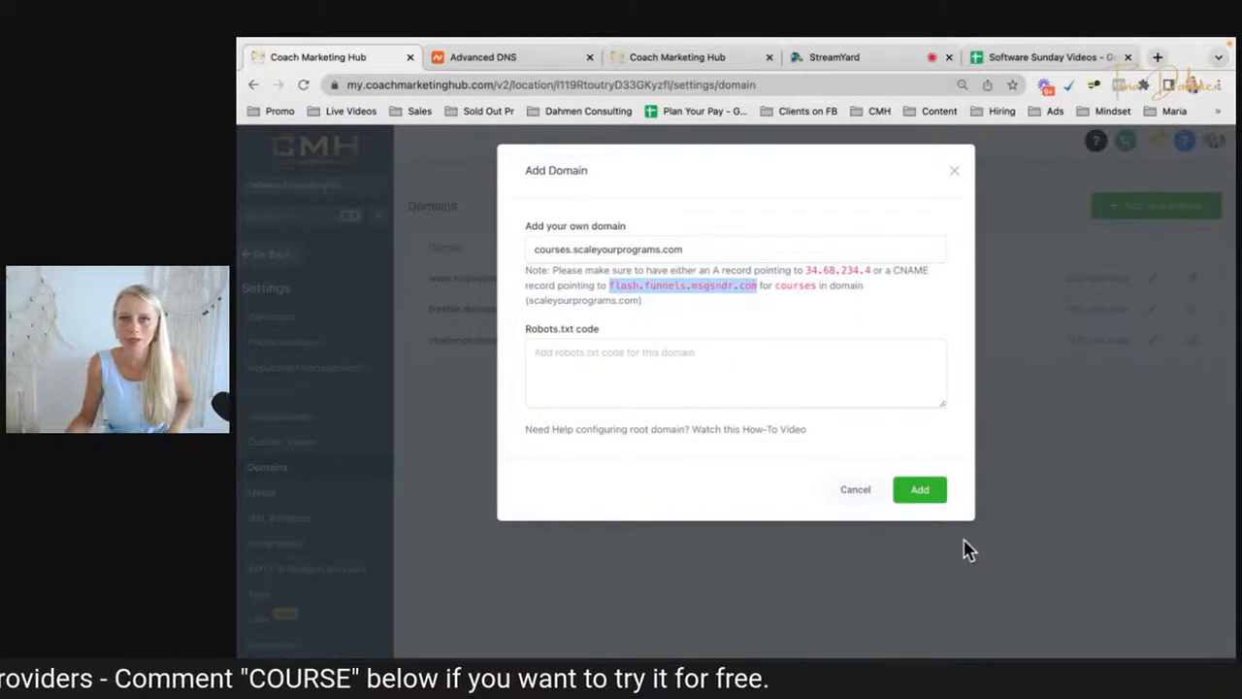
click(922, 496)
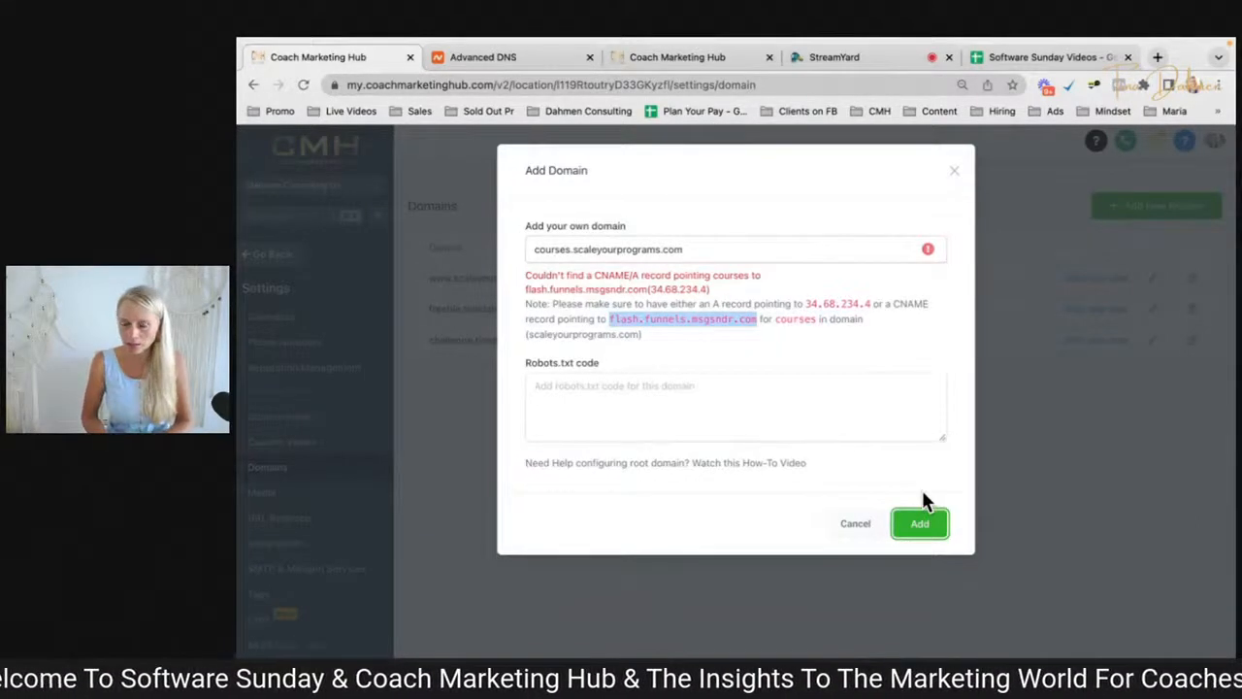
click(530, 250)
text(www.)
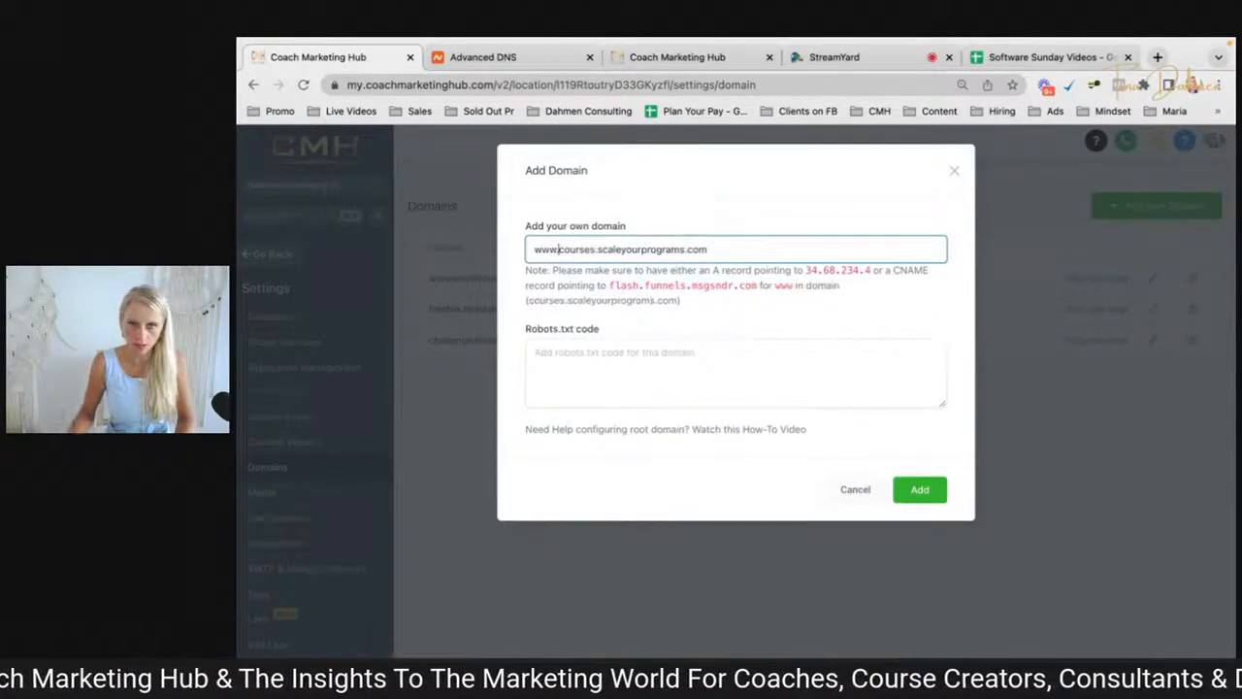
click(922, 491)
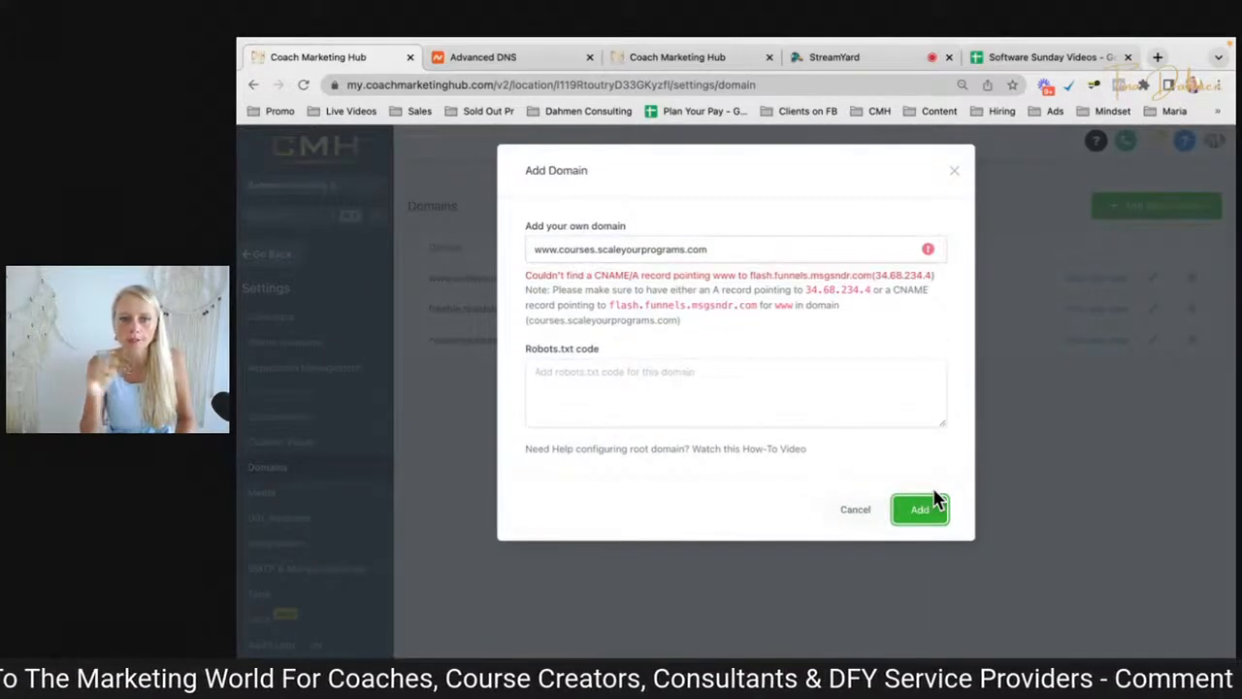
click(557, 249)
drag(557, 249, 529, 250)
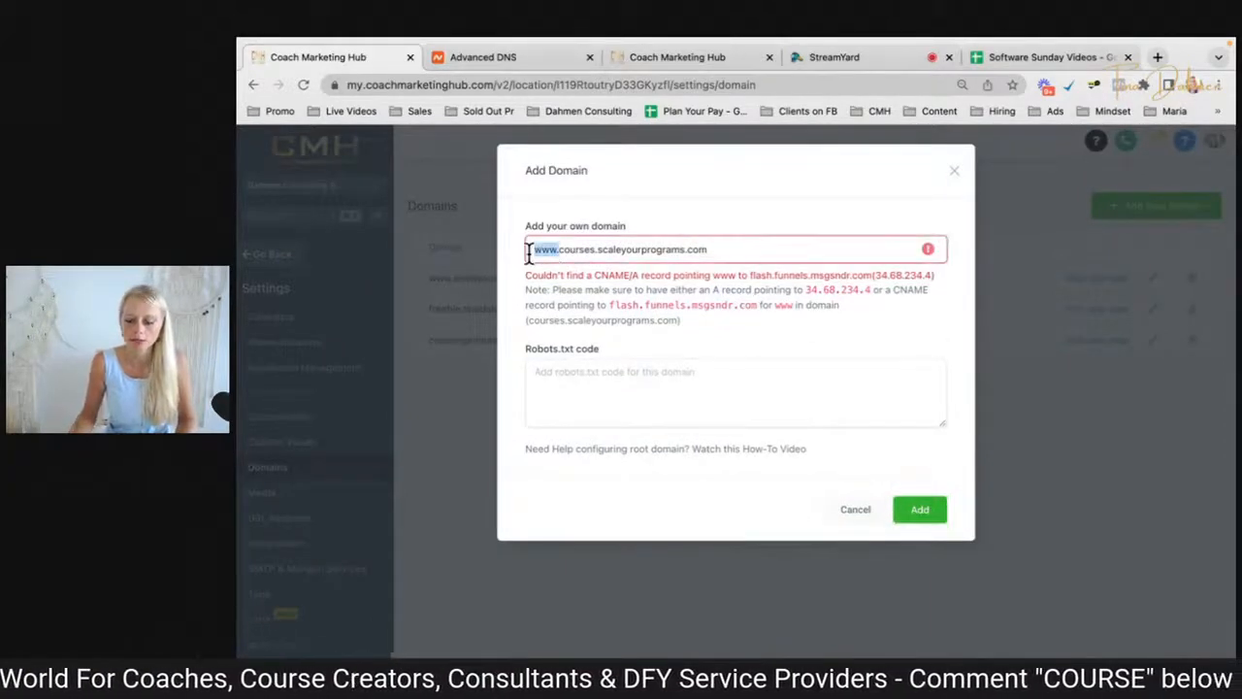
key(BackSpace)
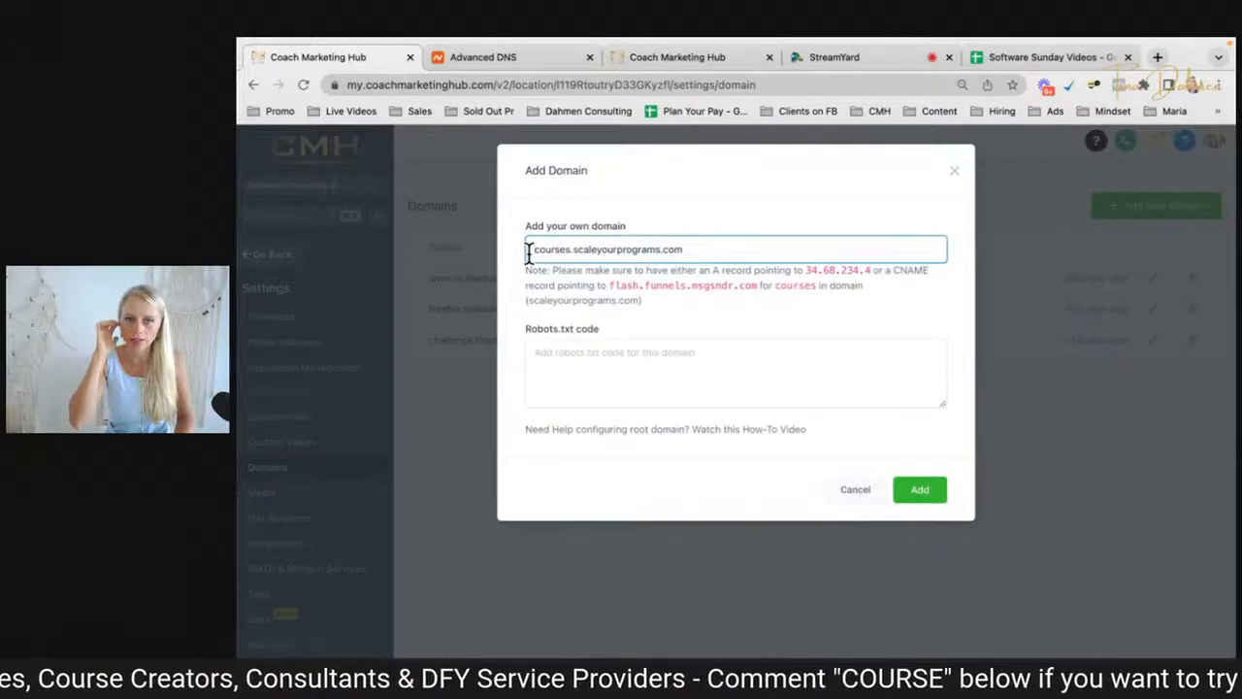
Copy the domain name, cancel and restart adding a new domain, add courses.scaleyourprograms.com and skip linking it to a funnel.
drag(529, 252, 848, 270)
key(super+c)
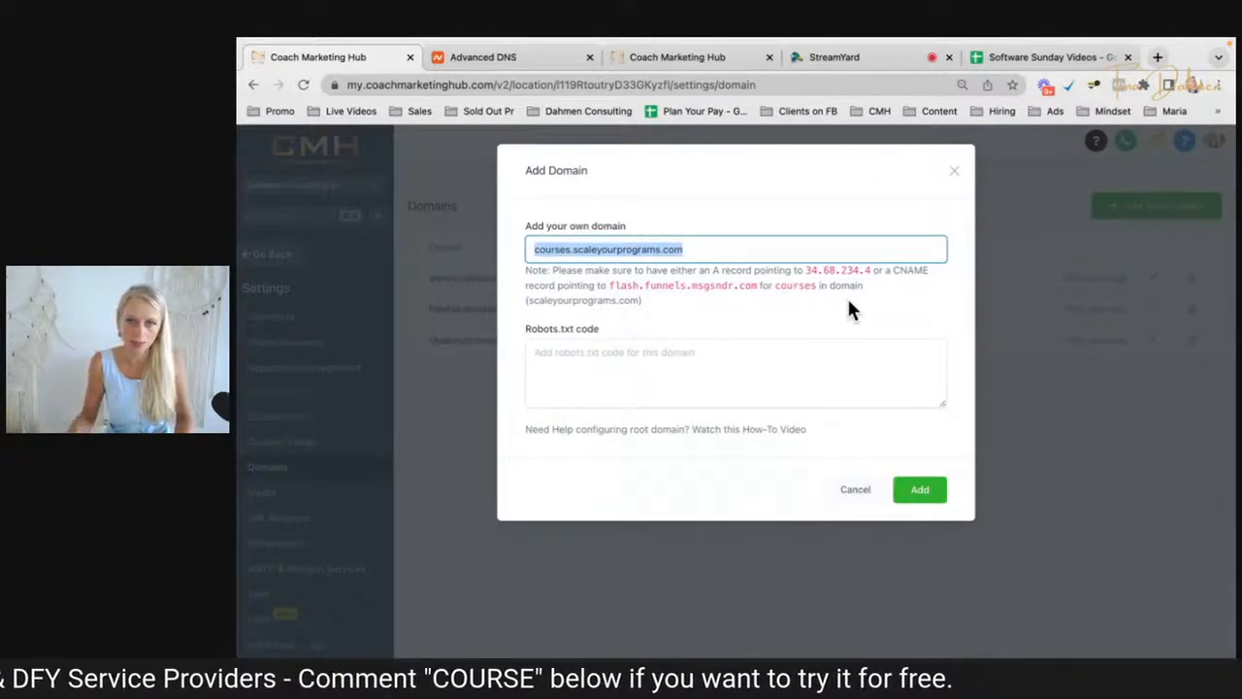
click(854, 491)
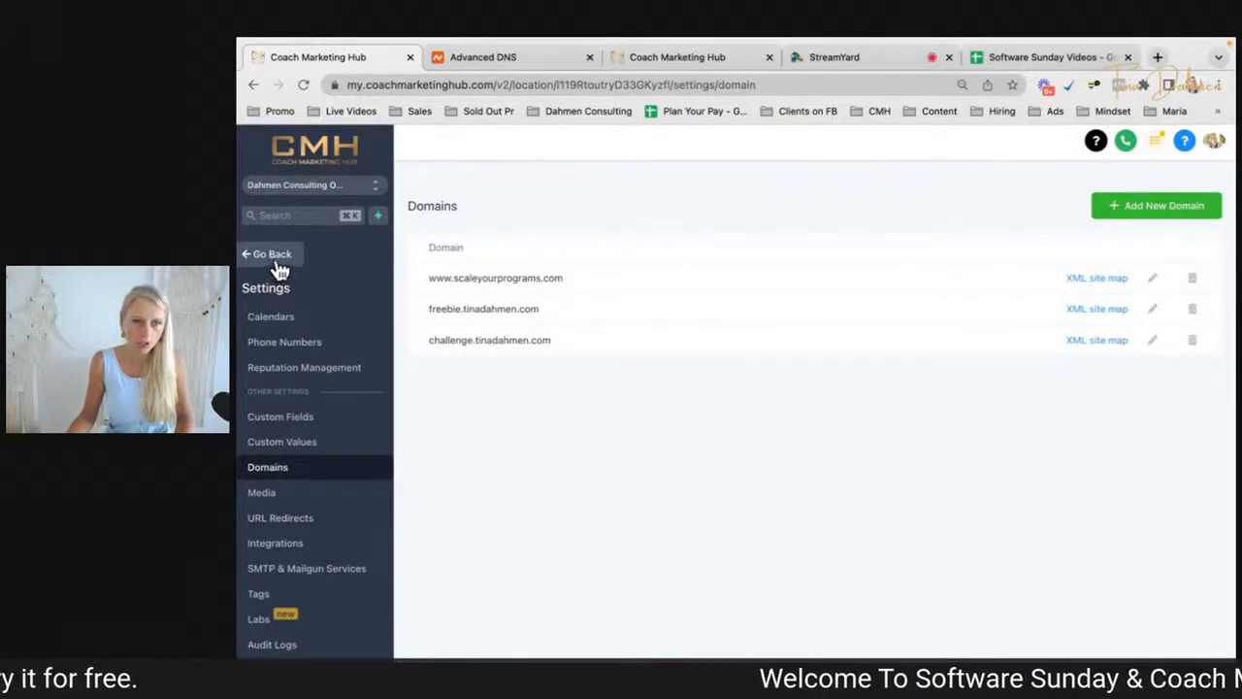
click(1124, 206)
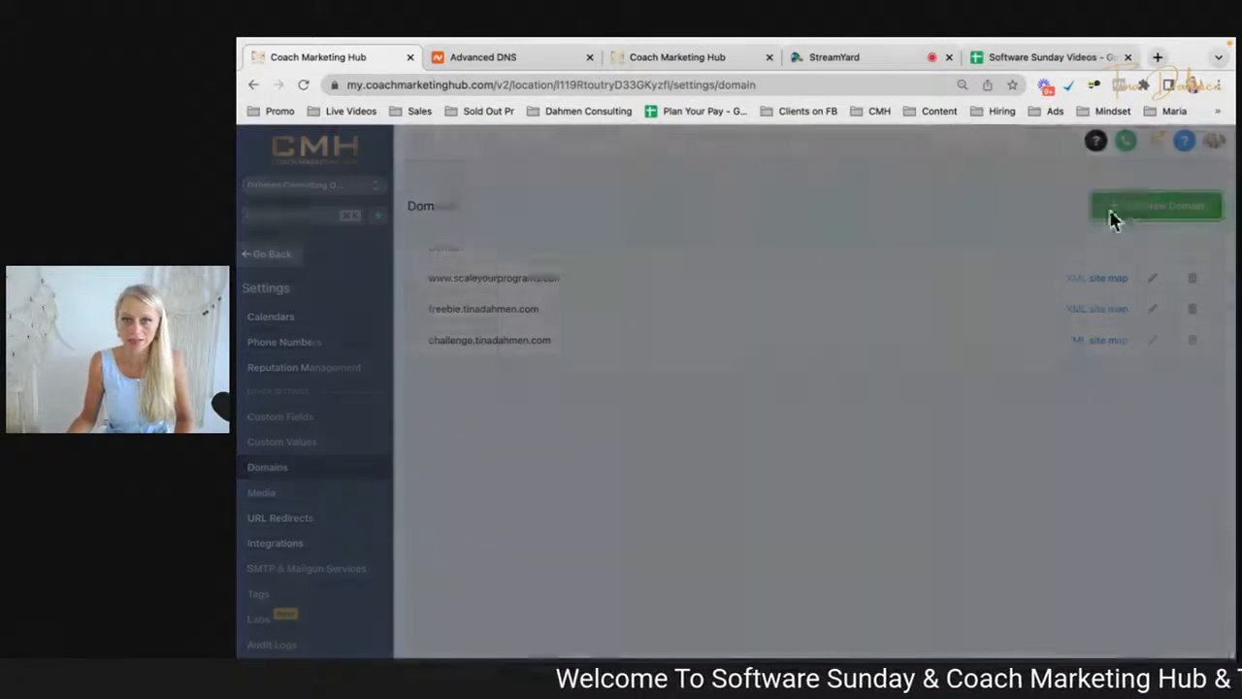
click(610, 251)
key(super+v)
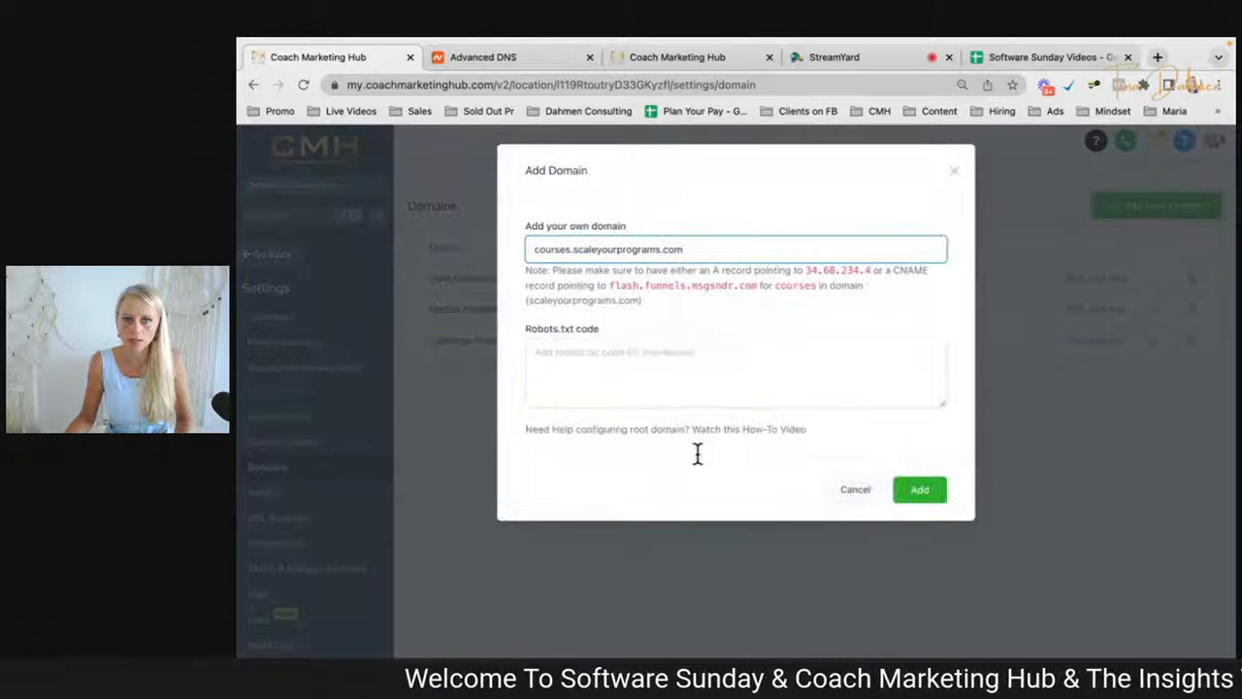
click(912, 497)
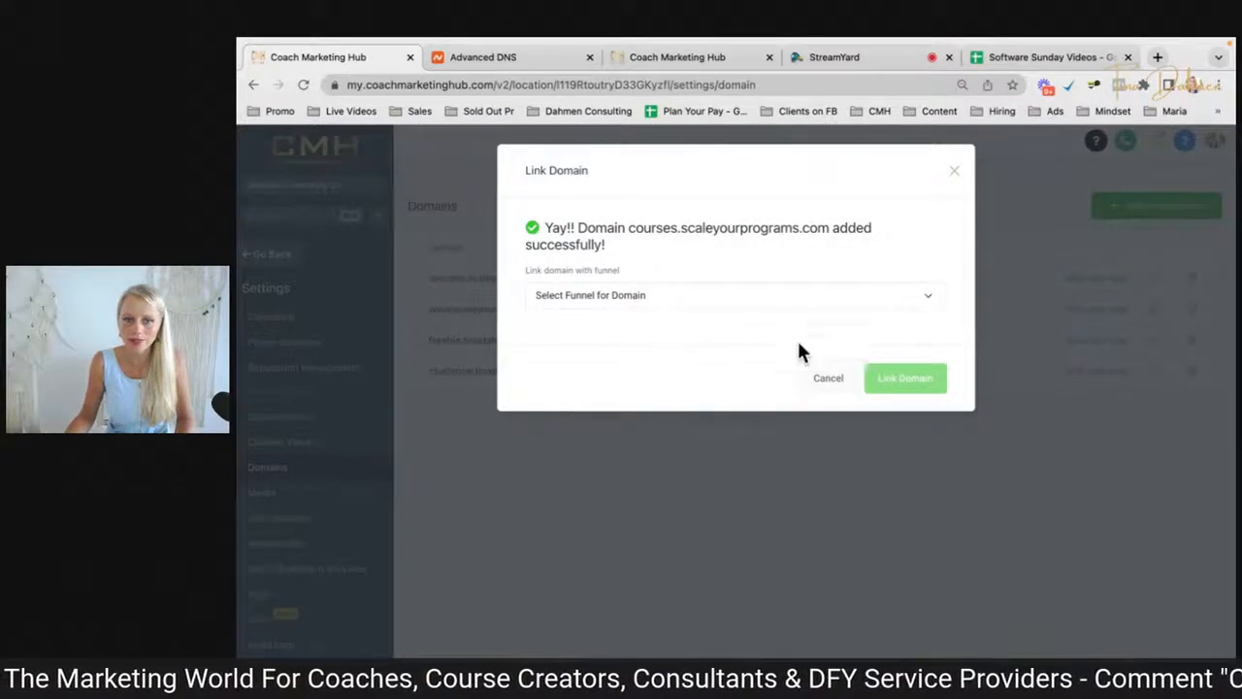
click(820, 393)
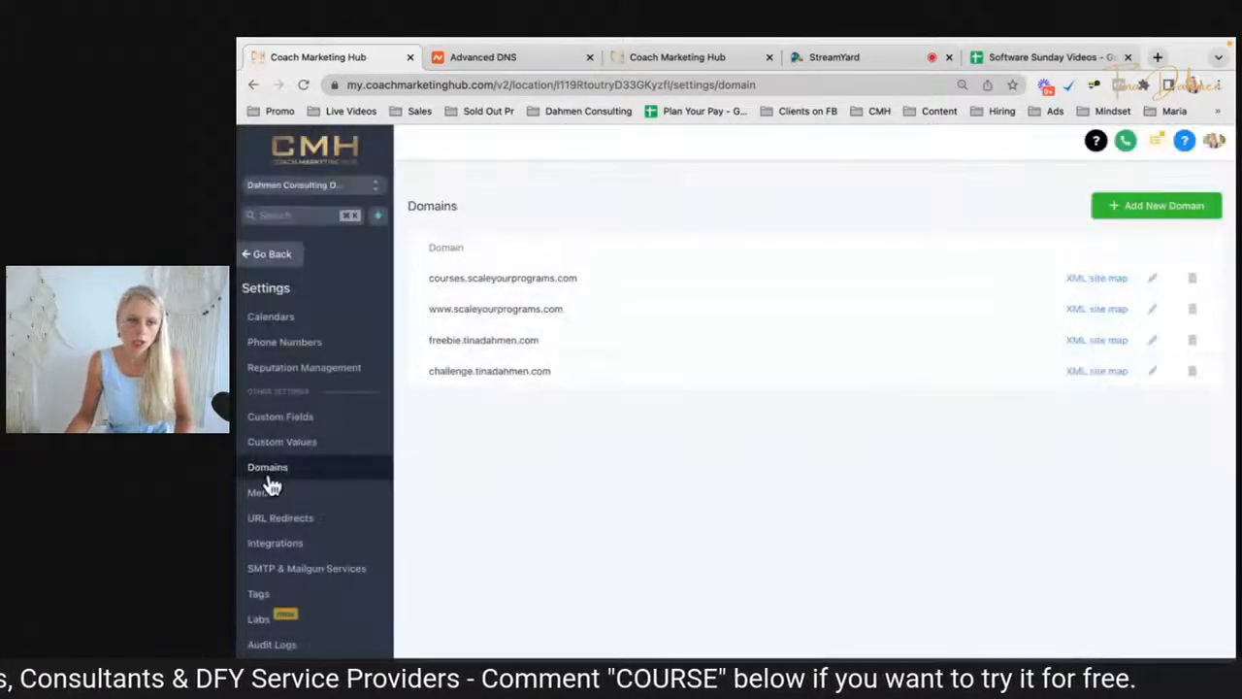
Leave the account settings and open the custom domain settings for the membership sites.
click(279, 262)
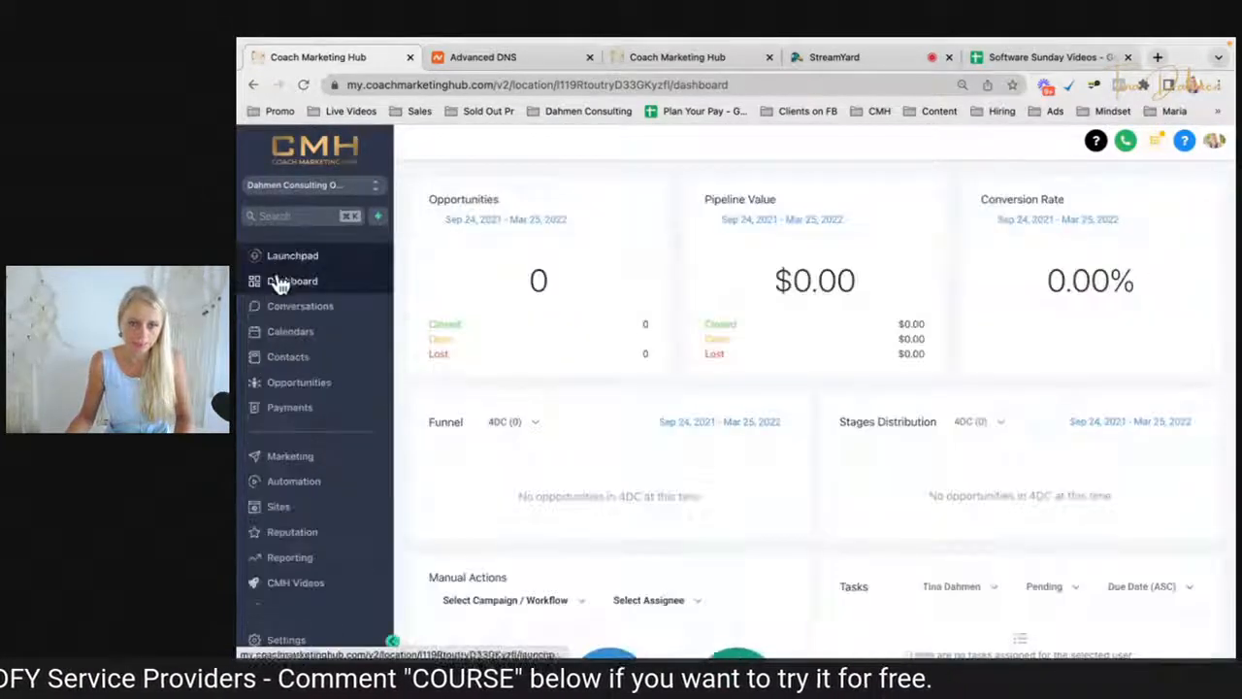
click(279, 514)
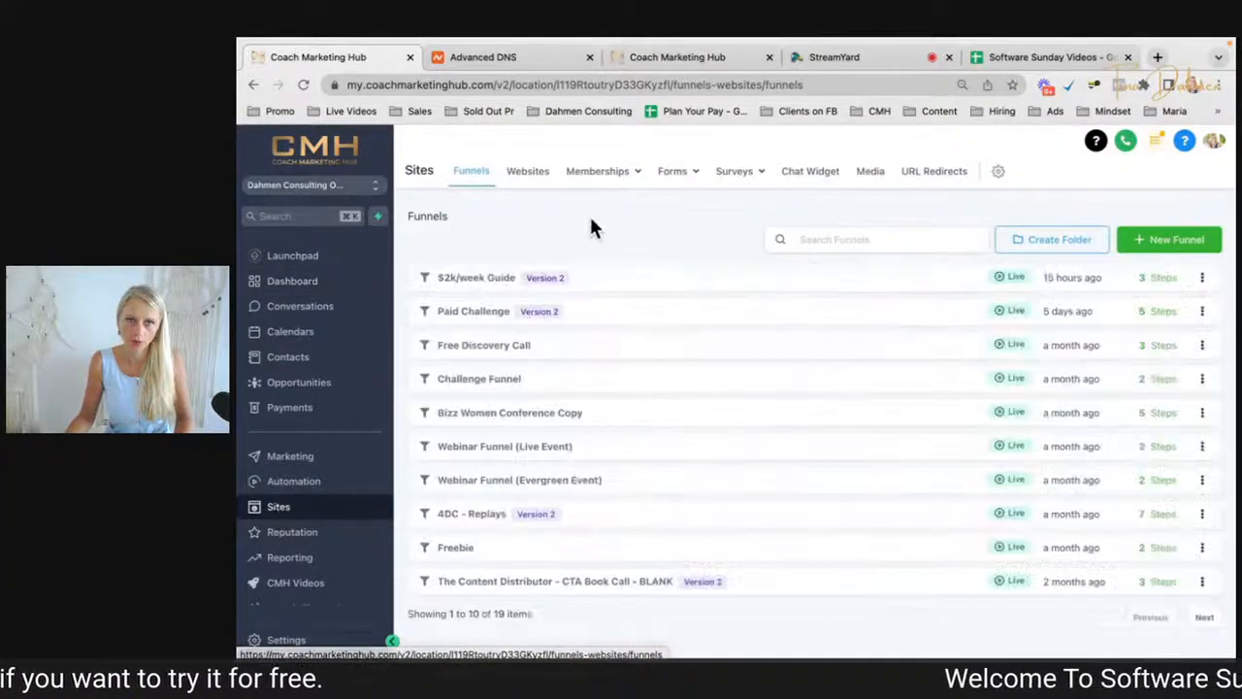
mouse_move(602, 175)
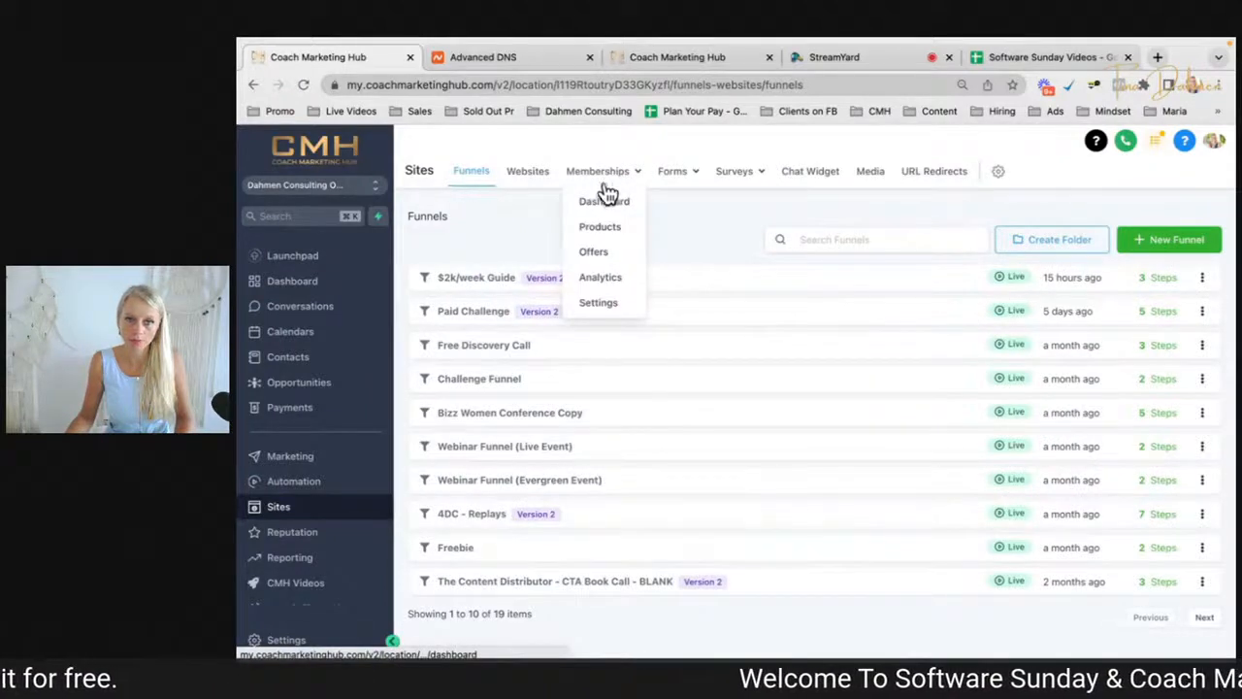
click(604, 305)
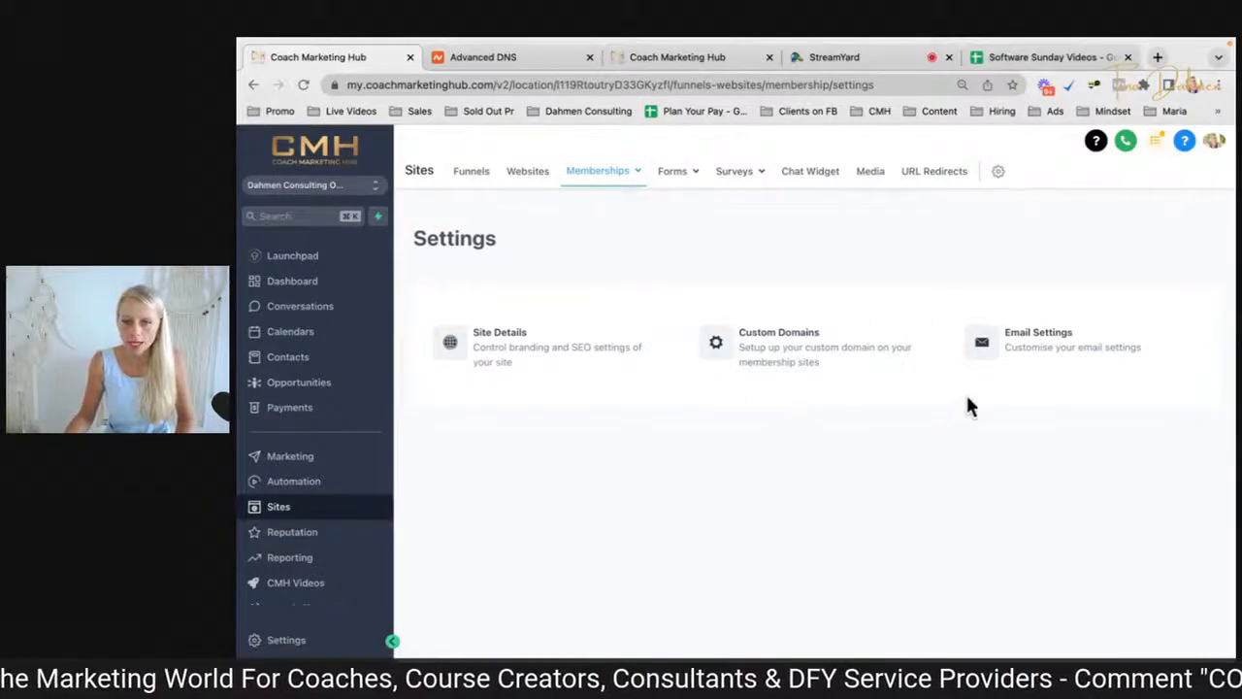
click(779, 347)
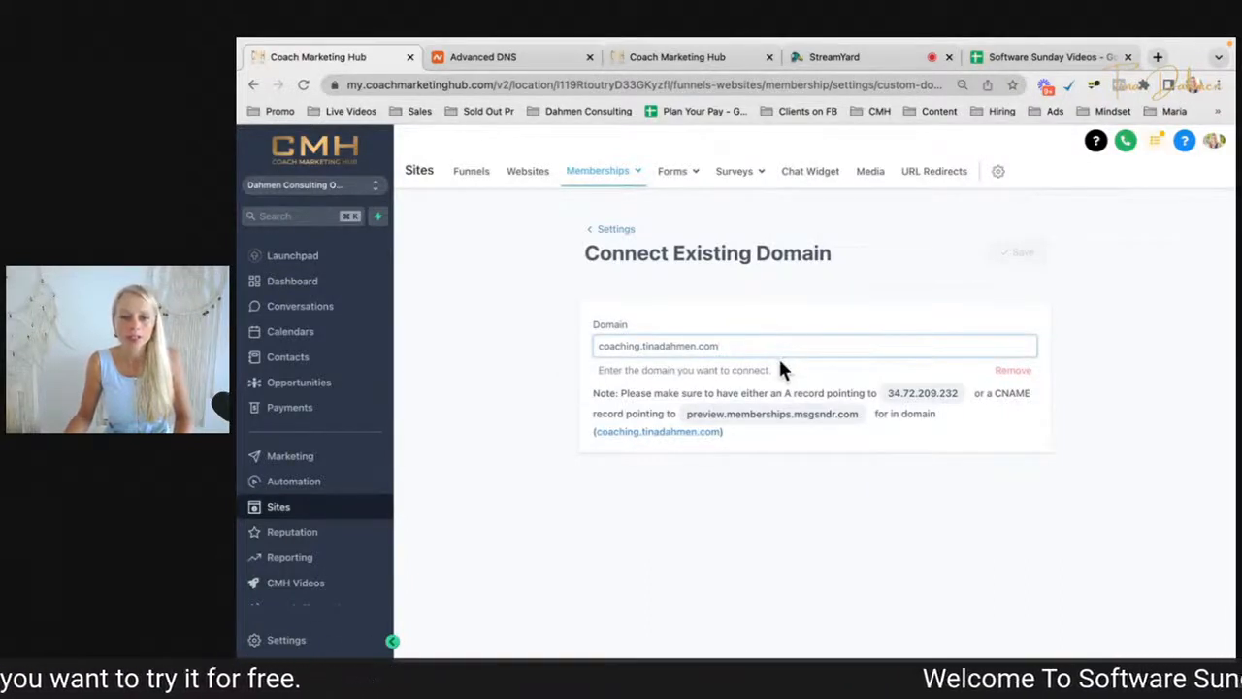
Try courses.scaleyourprograms.com as the membership domain, and undo the replacement to restore the previous domain.
key(super+a)
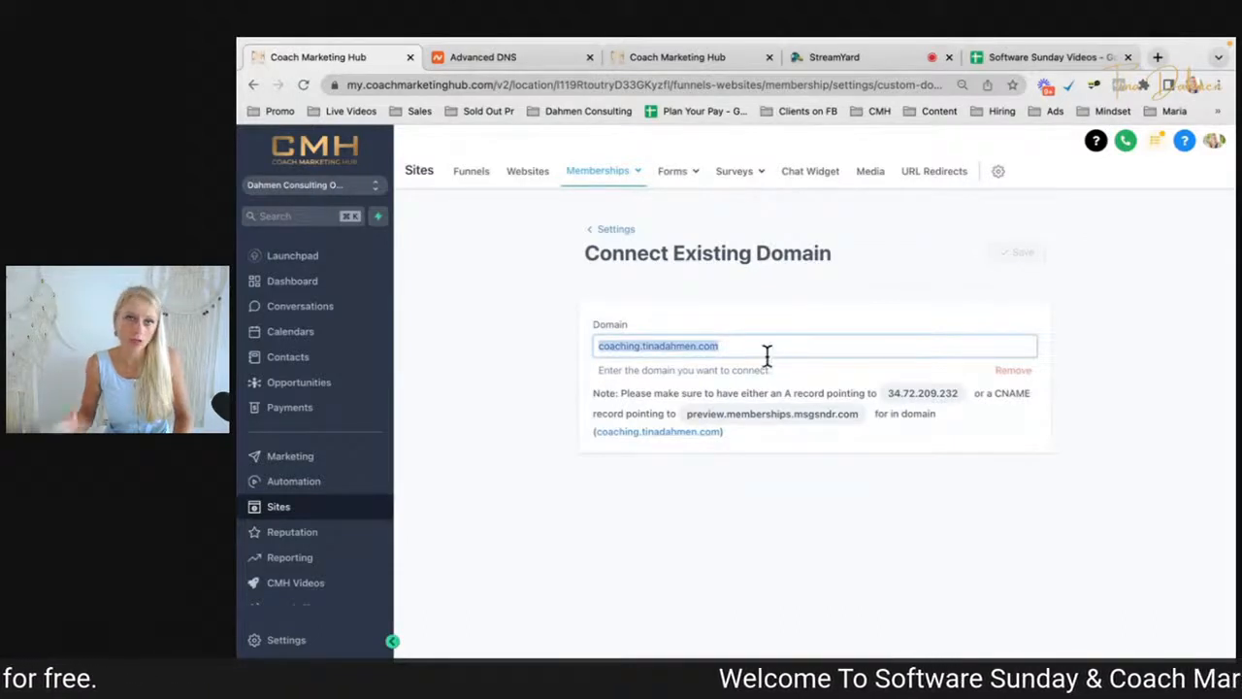
key(super+v)
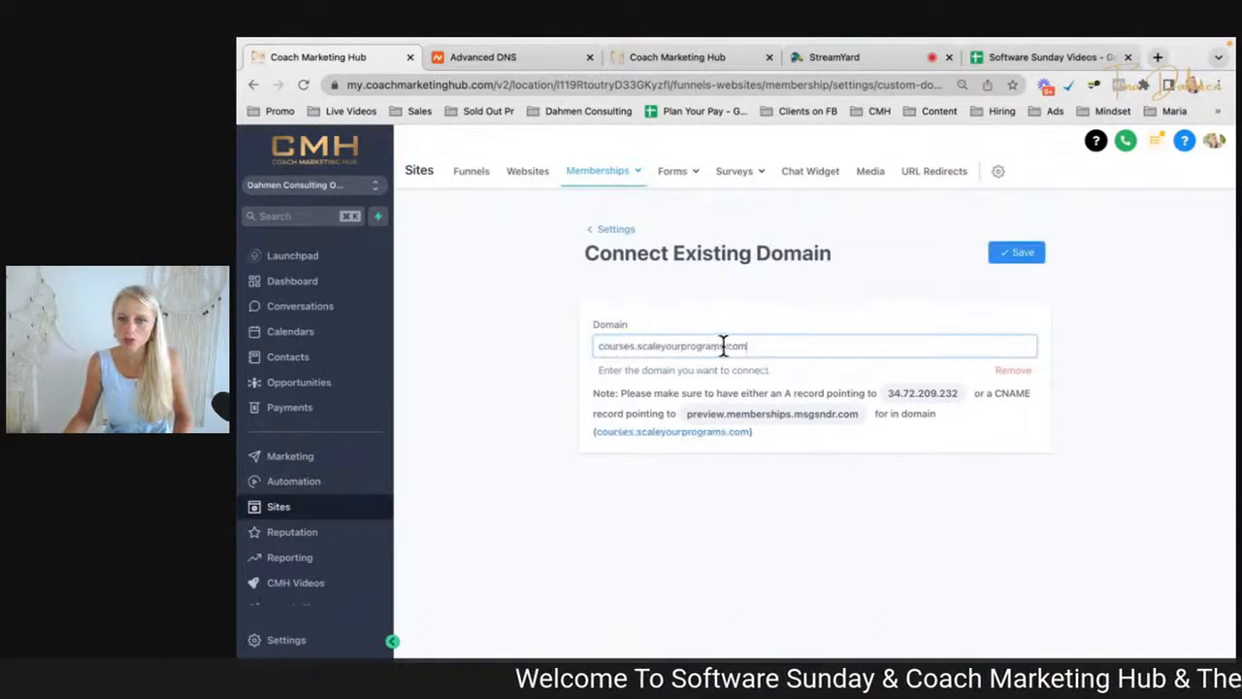
click(1019, 254)
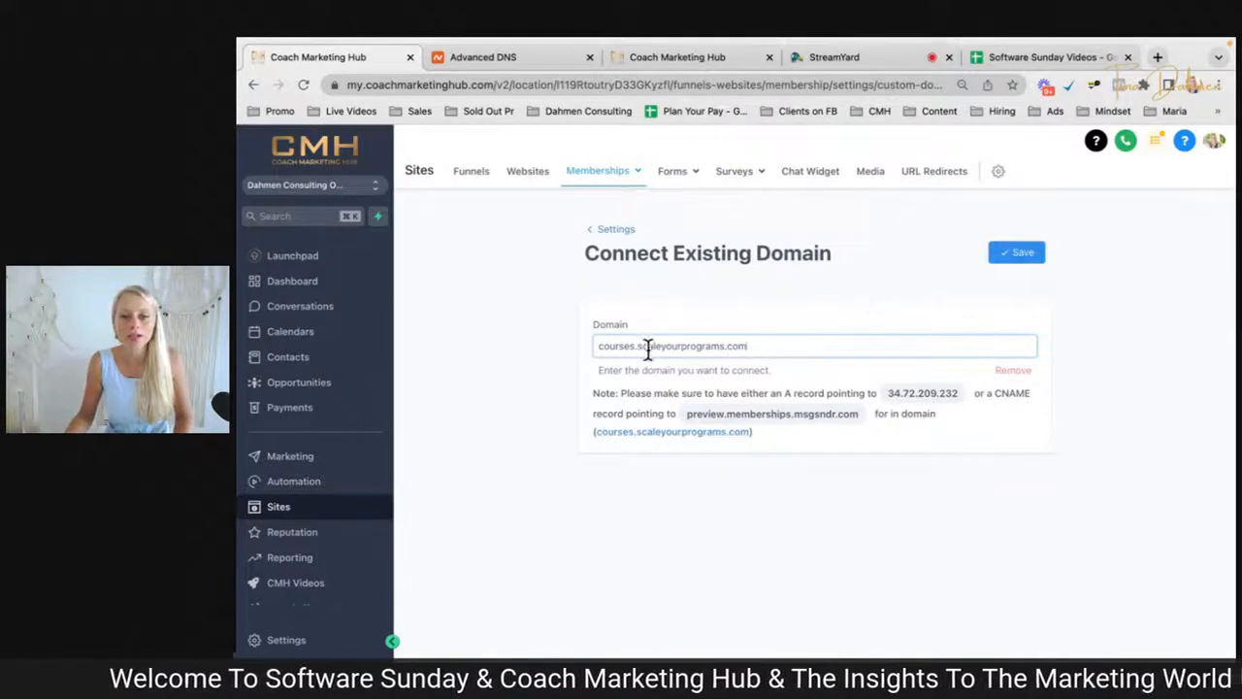
key(super+z)
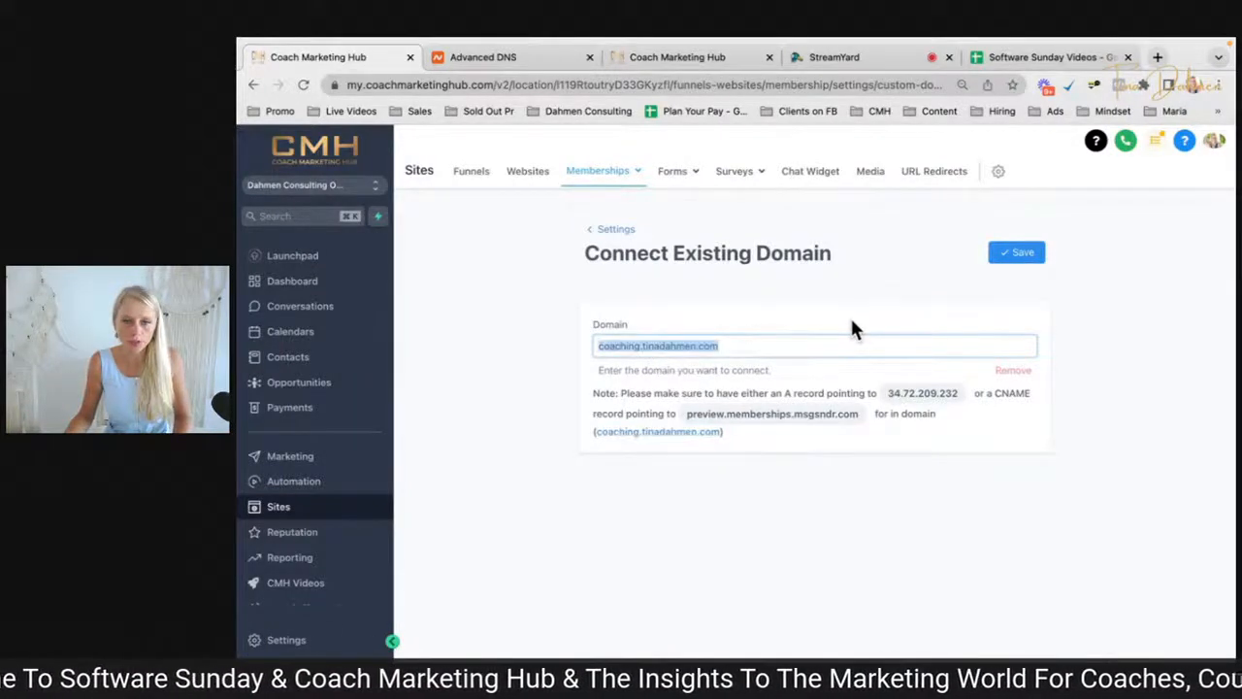
Copy the existing membership domain, open its sign-in page in a new browser tab and place that tab beside the first Coach Marketing Hub tab.
triple_click(649, 350)
key(ctrl+c)
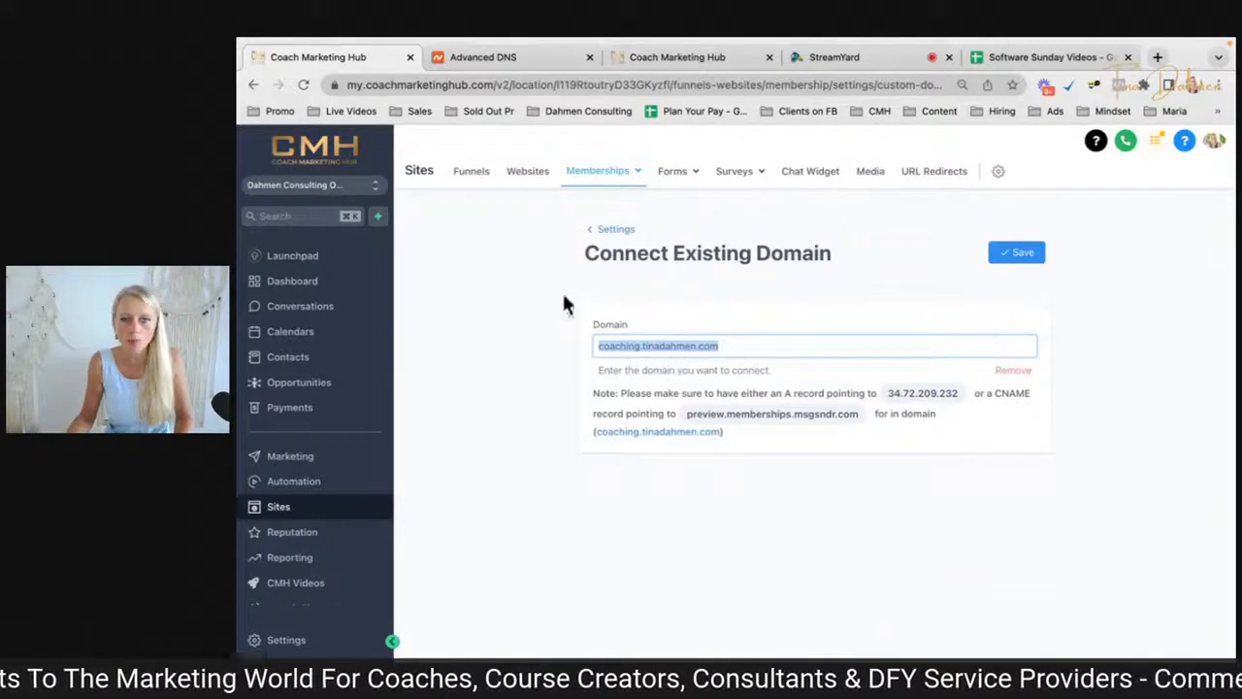
click(1158, 57)
key(ctrl+v)
key(Return)
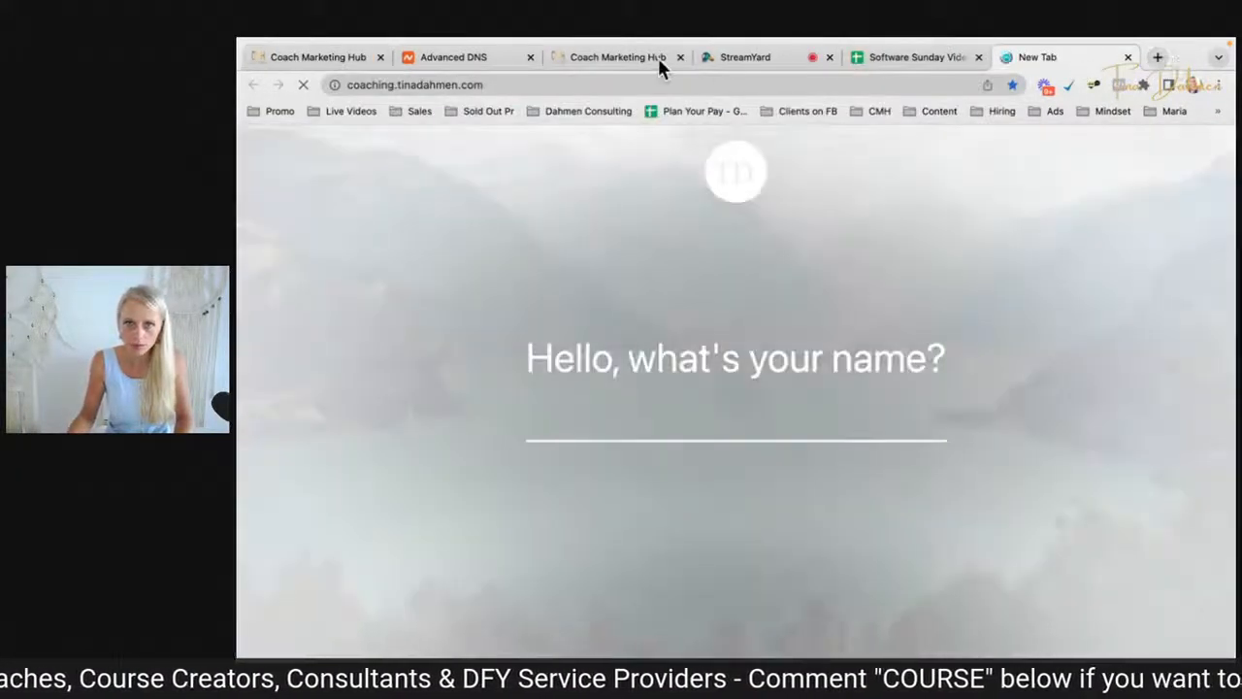
drag(658, 57, 498, 56)
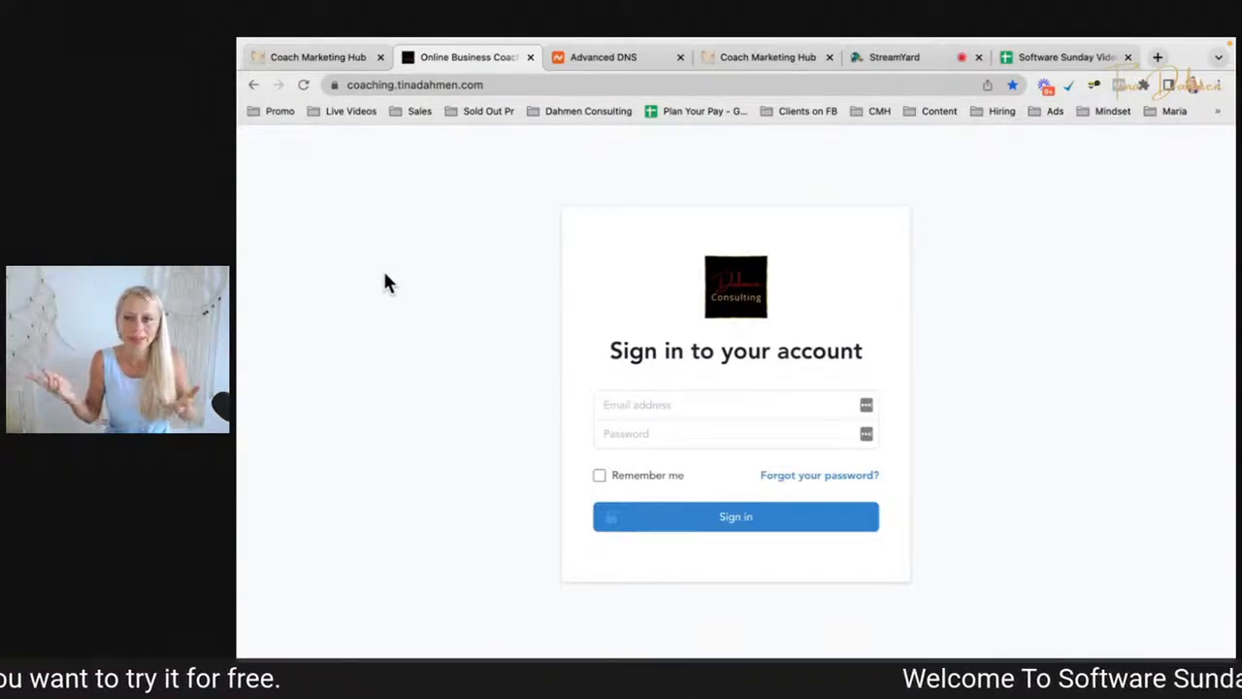
Return to the membership domain settings in Coach Marketing Hub and switch to the StreamYard broadcast studio.
click(339, 58)
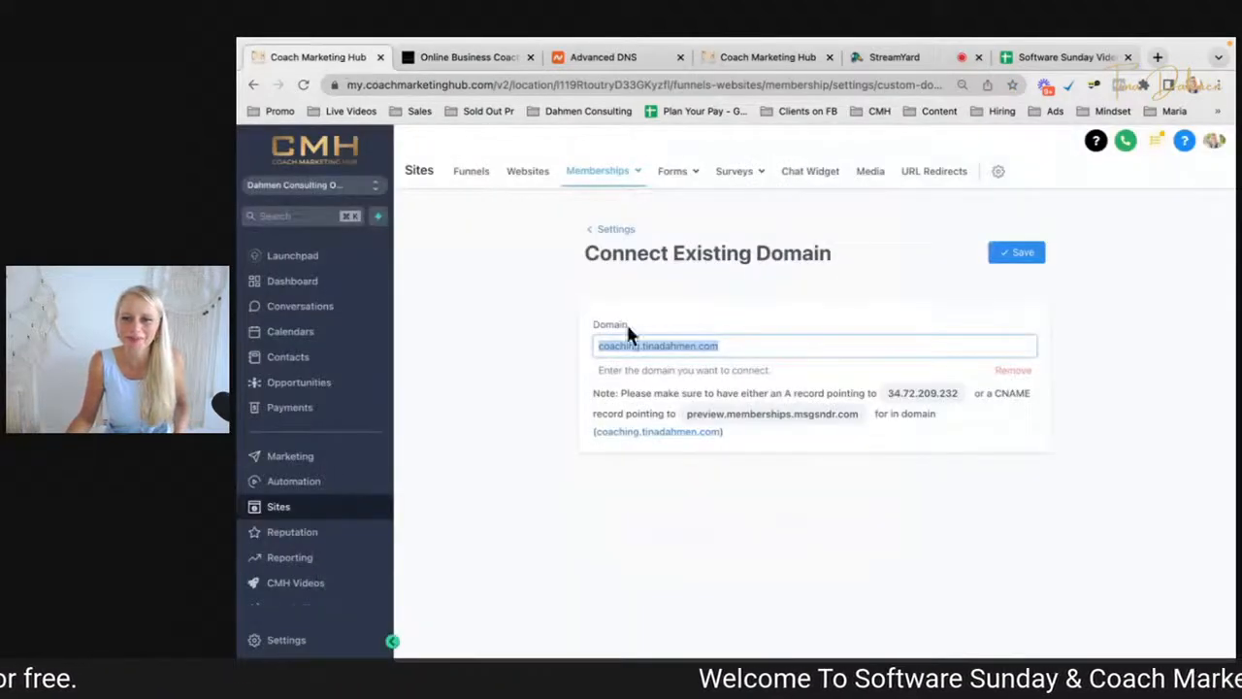
click(854, 56)
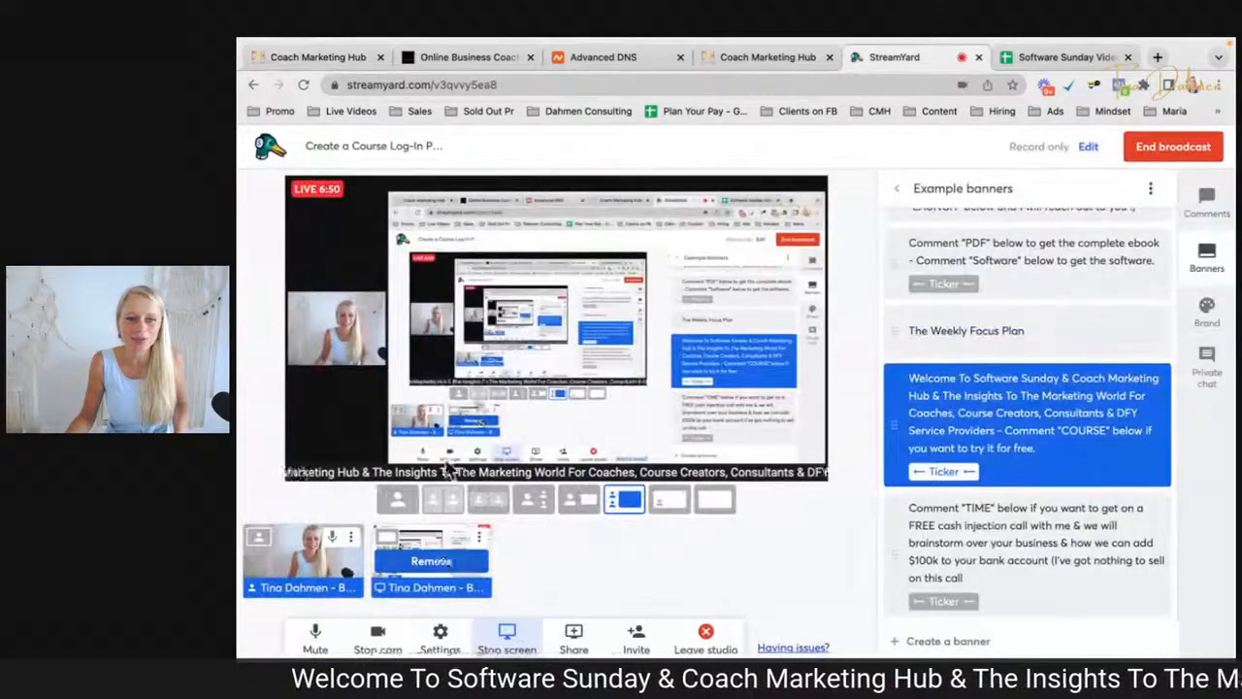